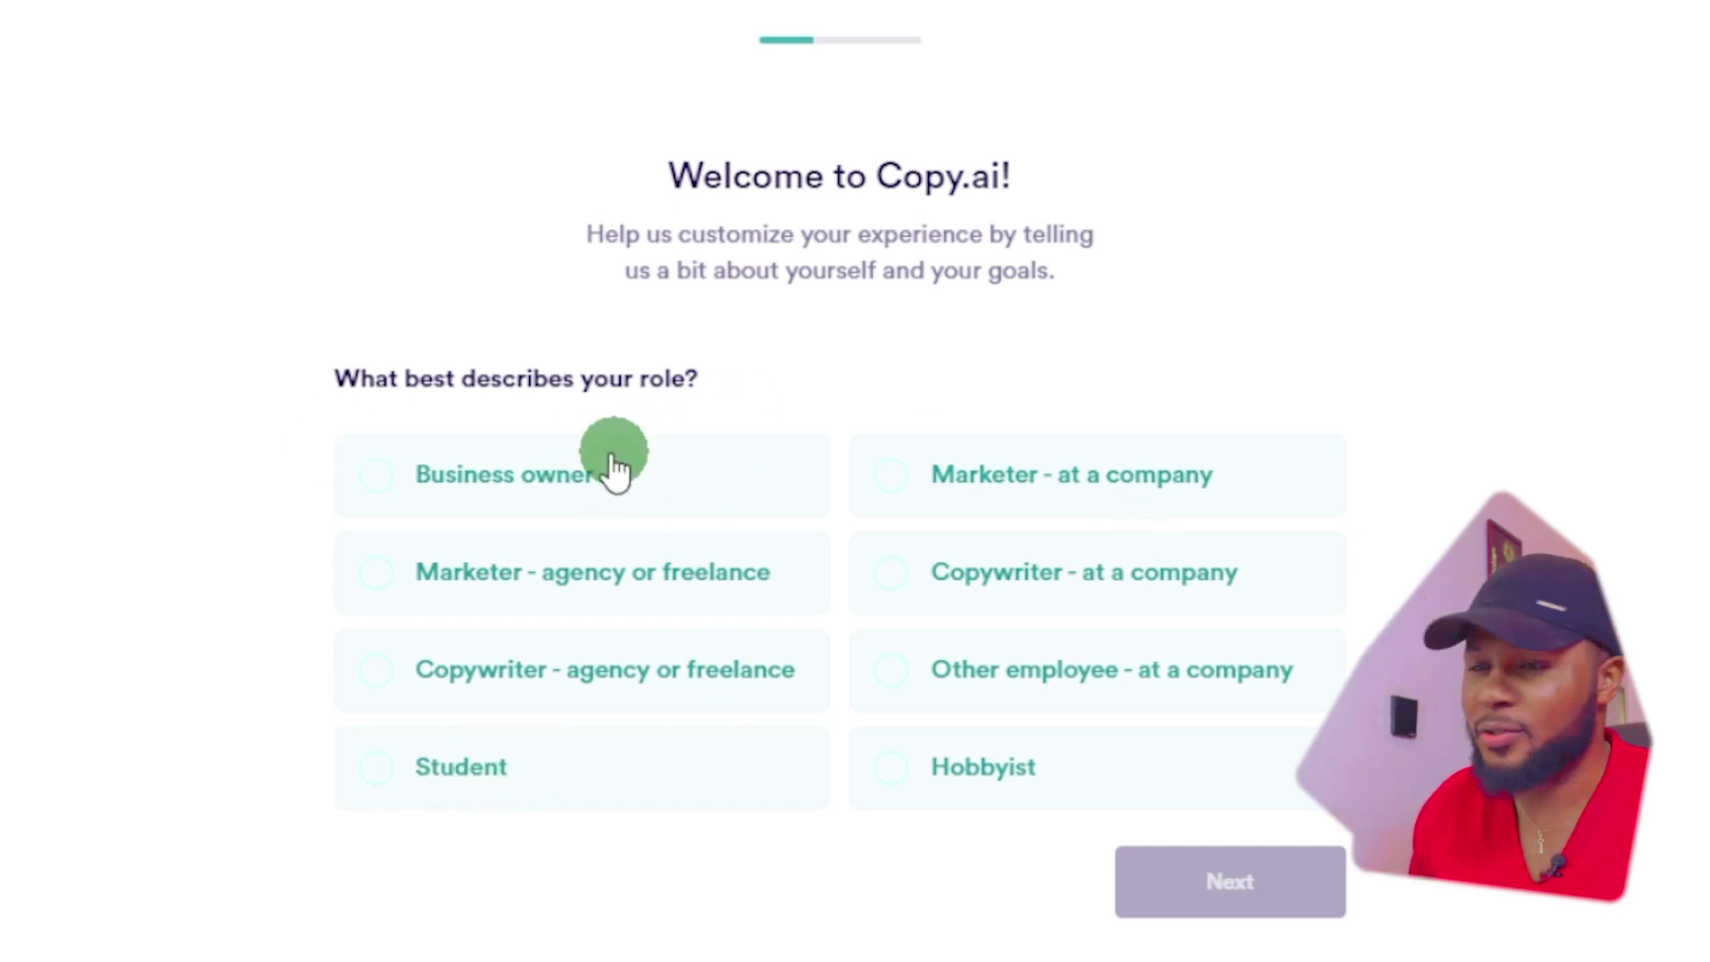
- Complete the onboarding with Business owner as the role and start the free Pro Plan trial
click(481, 482)
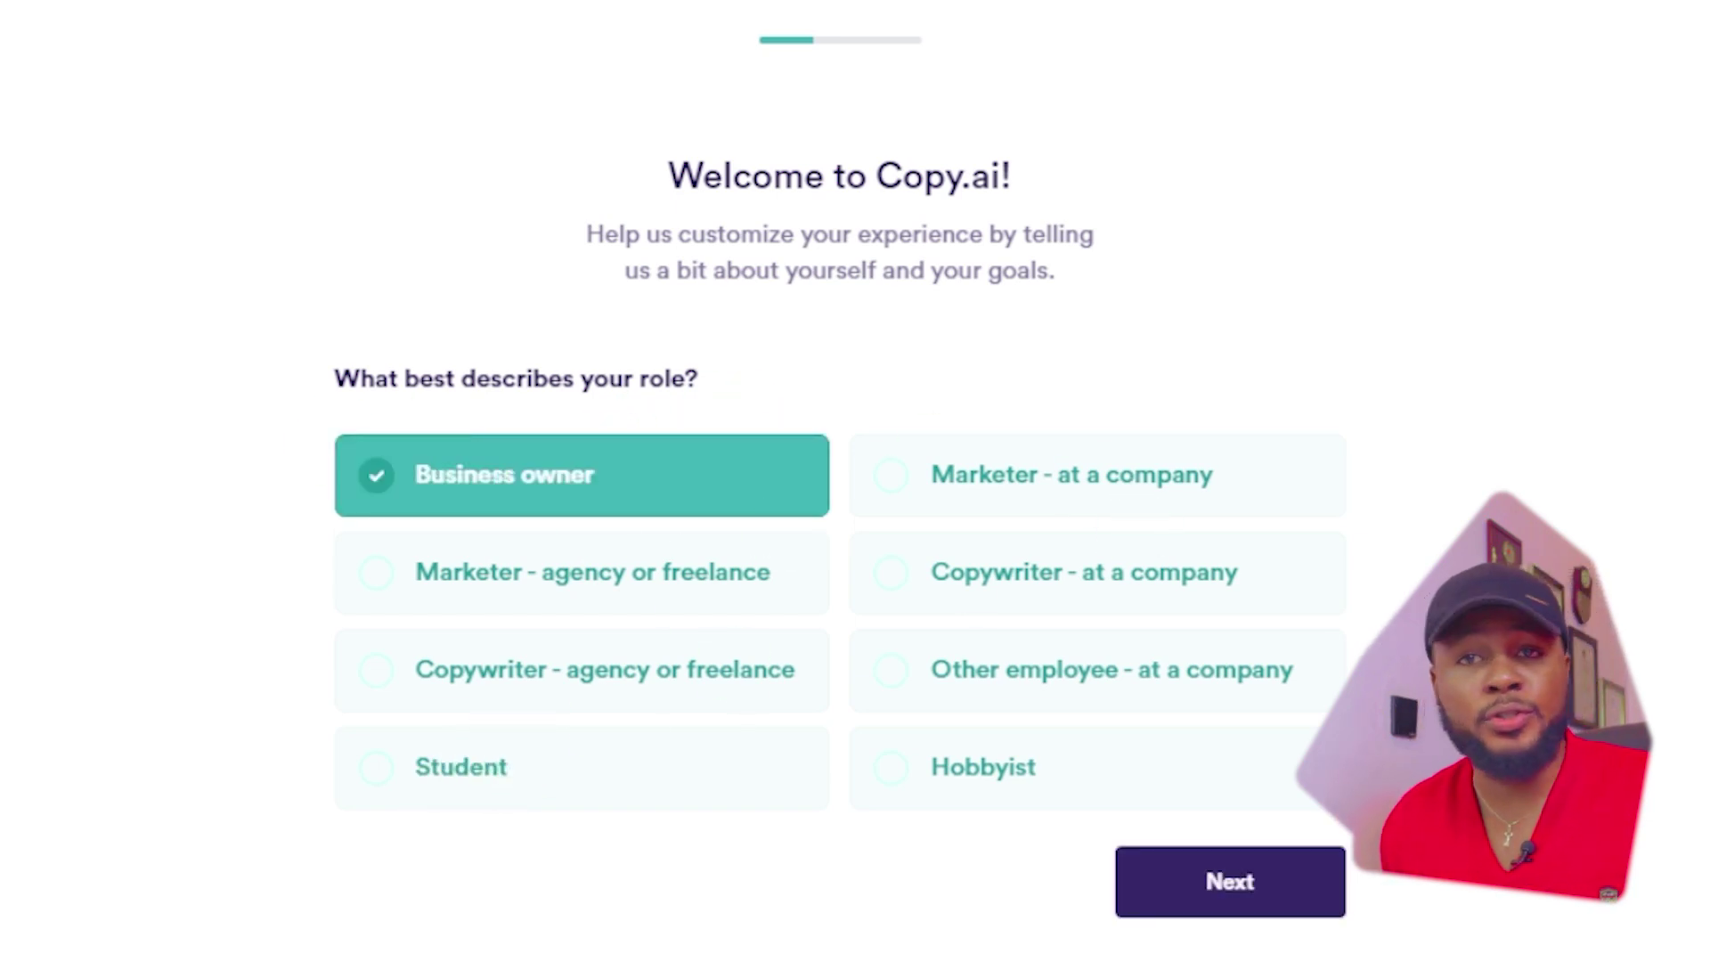
click(1234, 896)
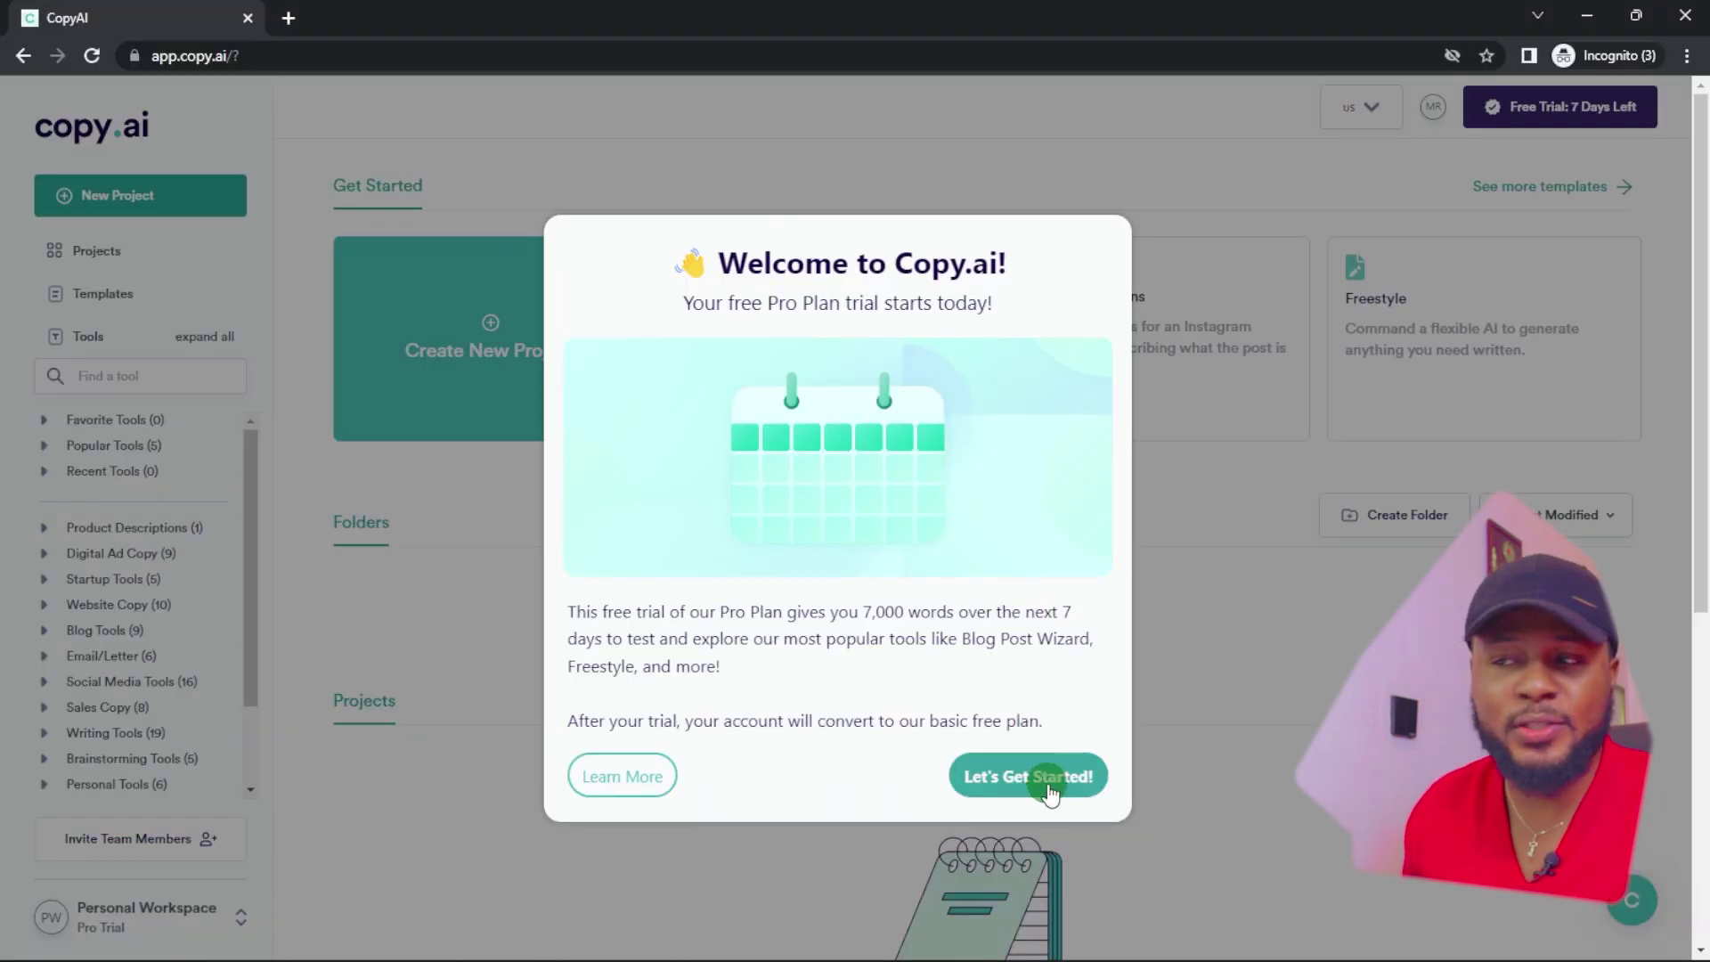
click(1049, 788)
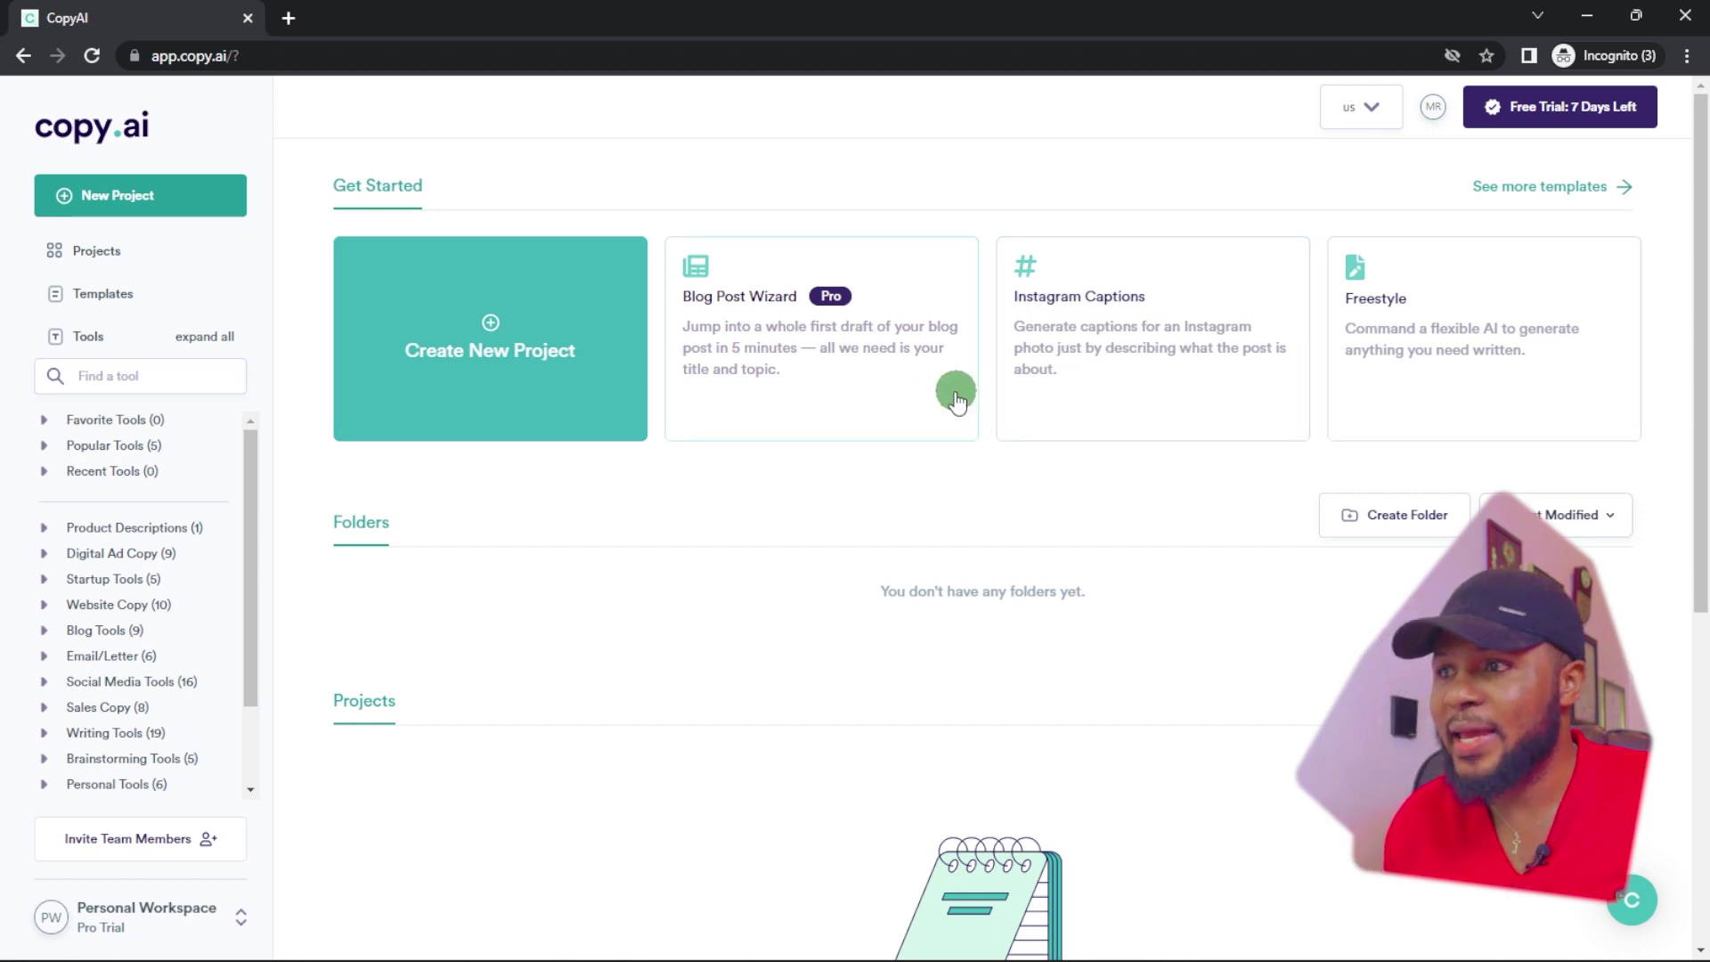
- Examine the tools offered in the Product Descriptions, Digital Ad Copy, Startup Tools and Email/Letter categories
scroll(125, 374, down, 1)
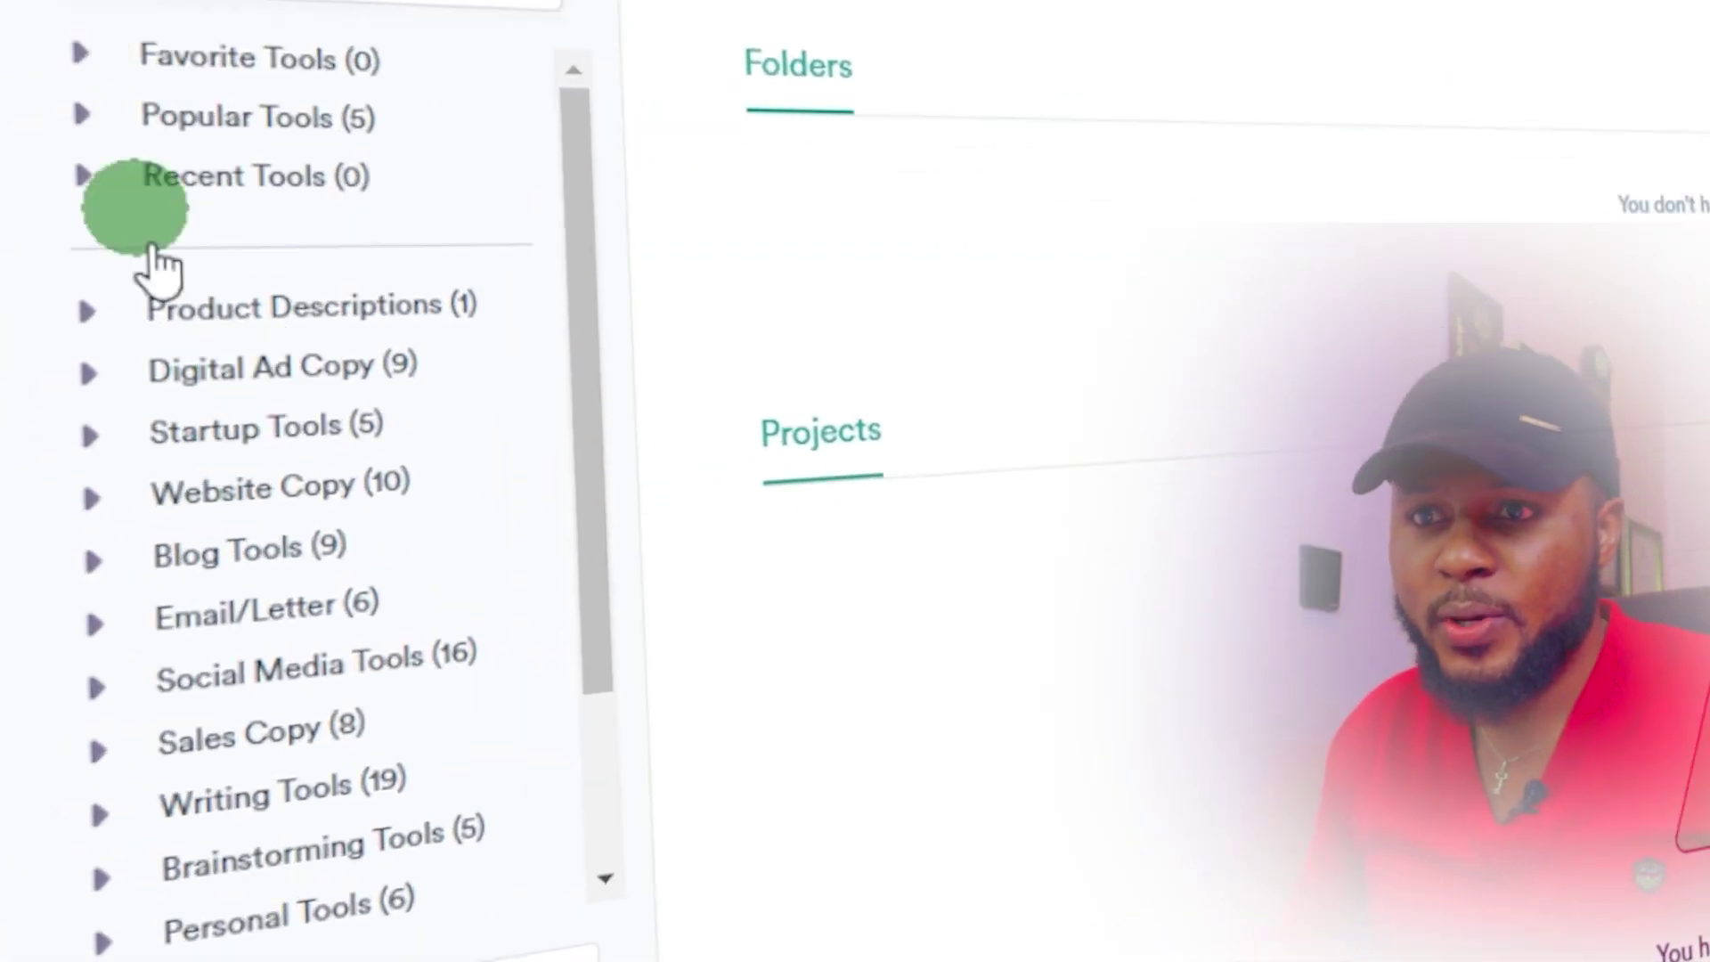
click(86, 314)
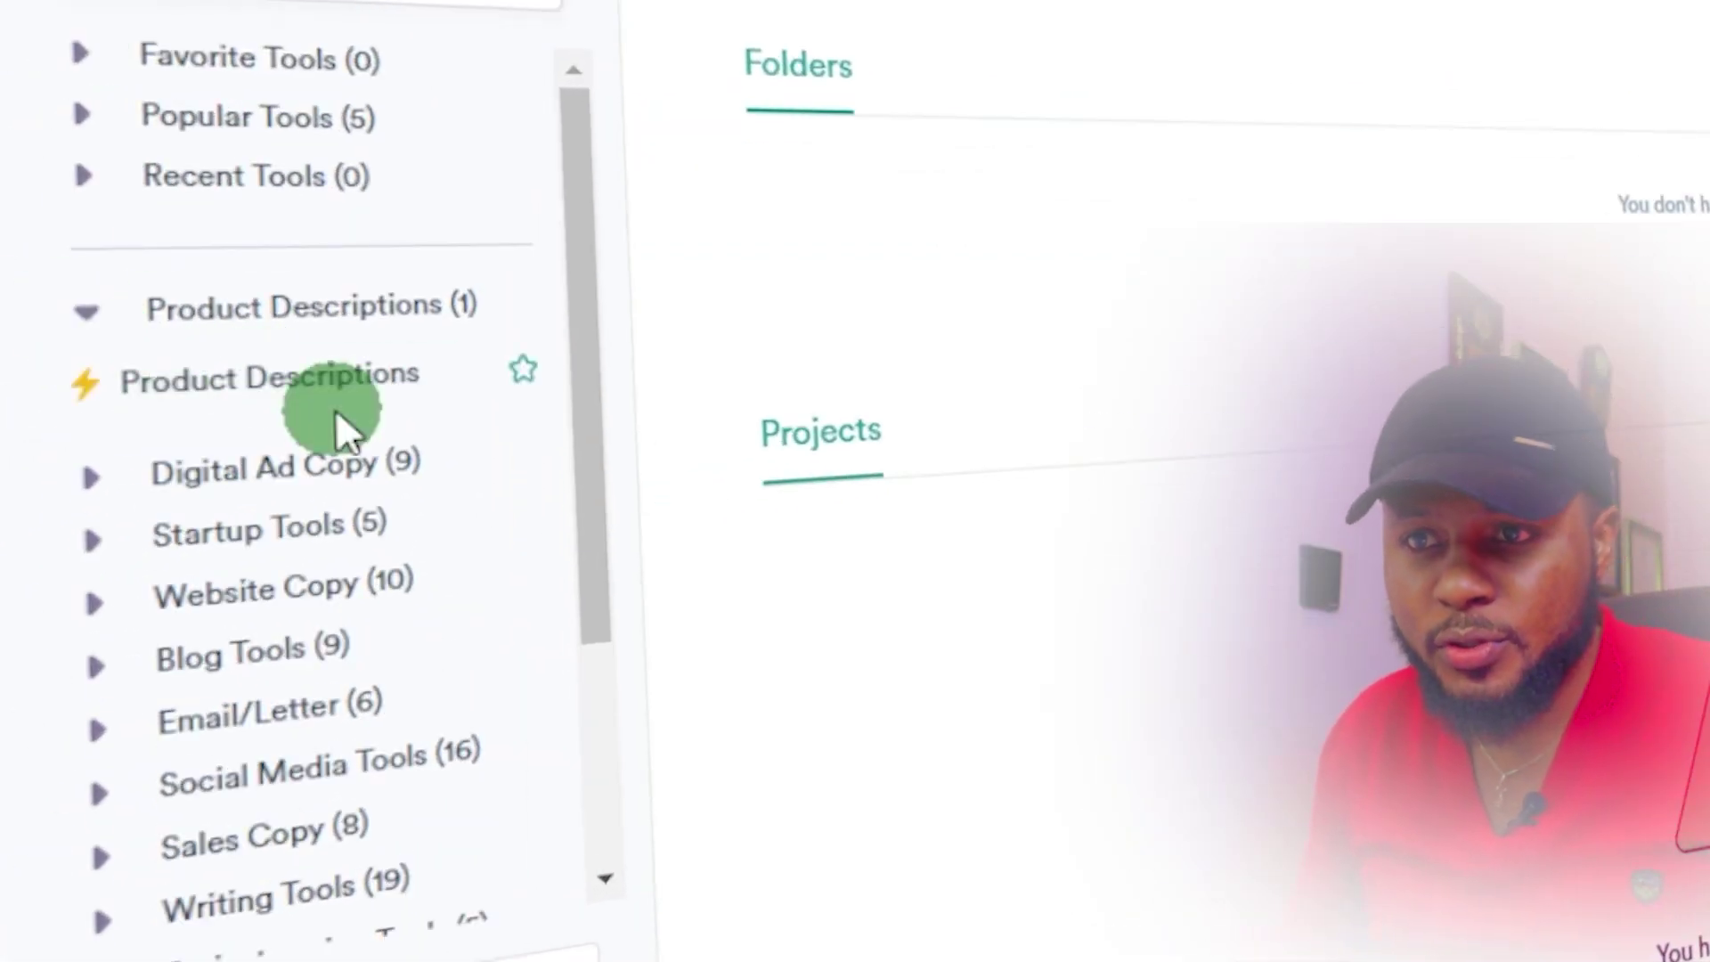
scroll(311, 414, down, 3)
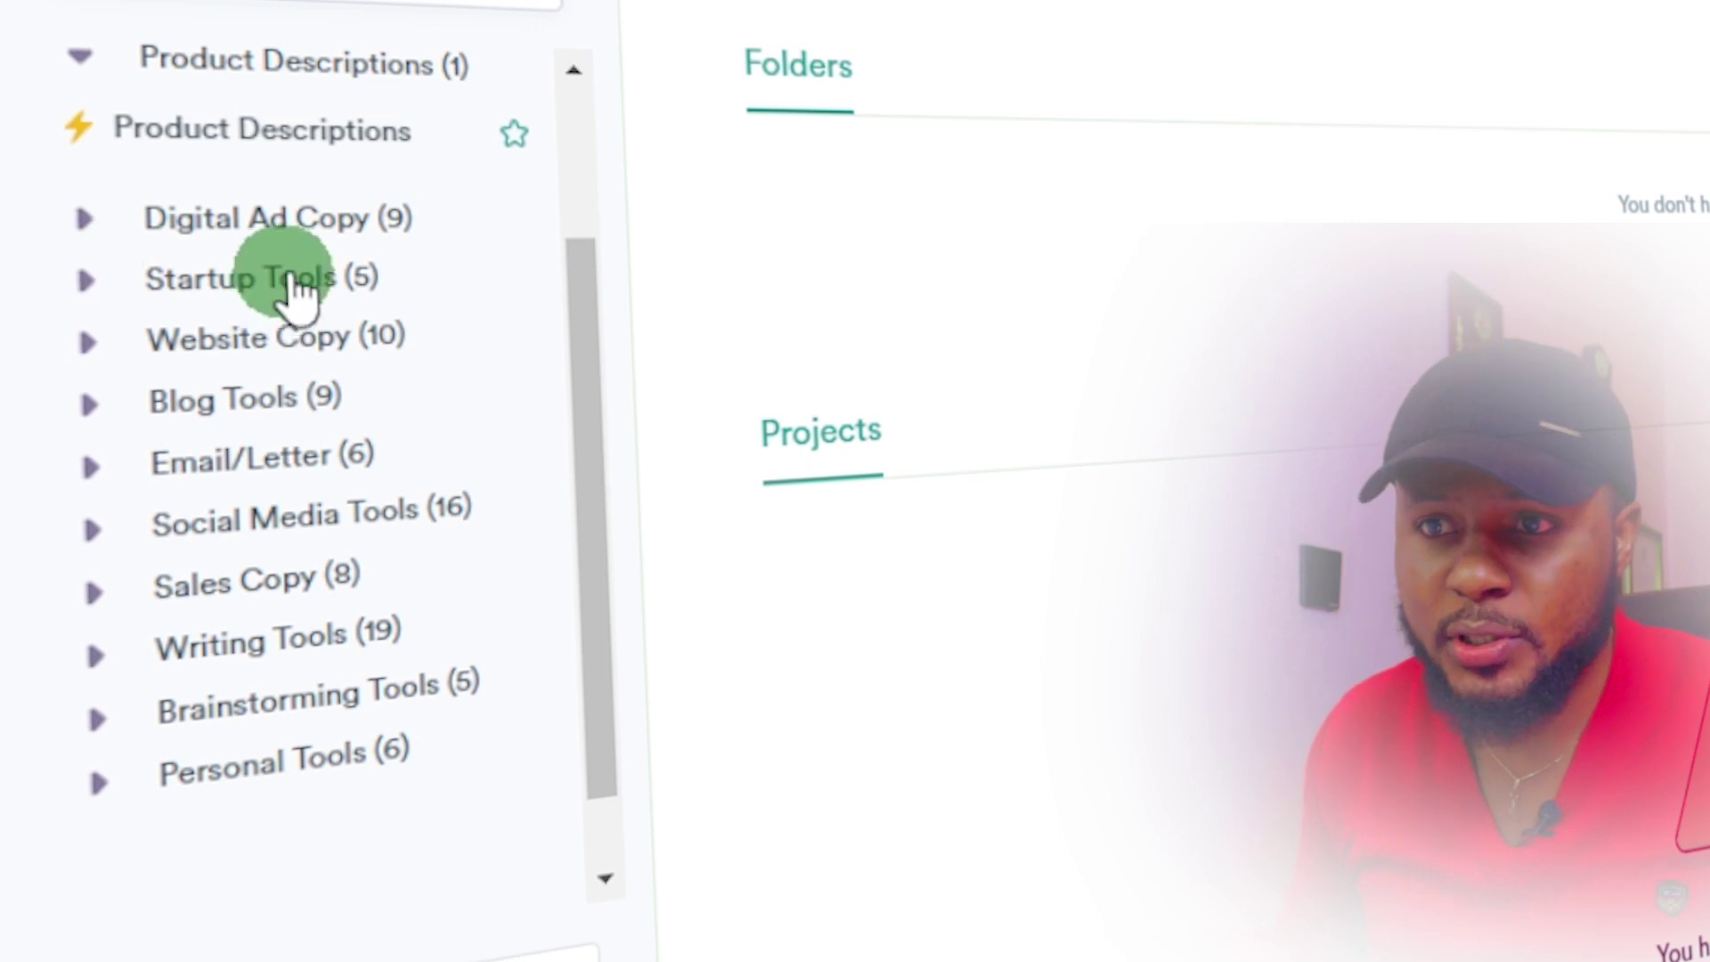
click(85, 221)
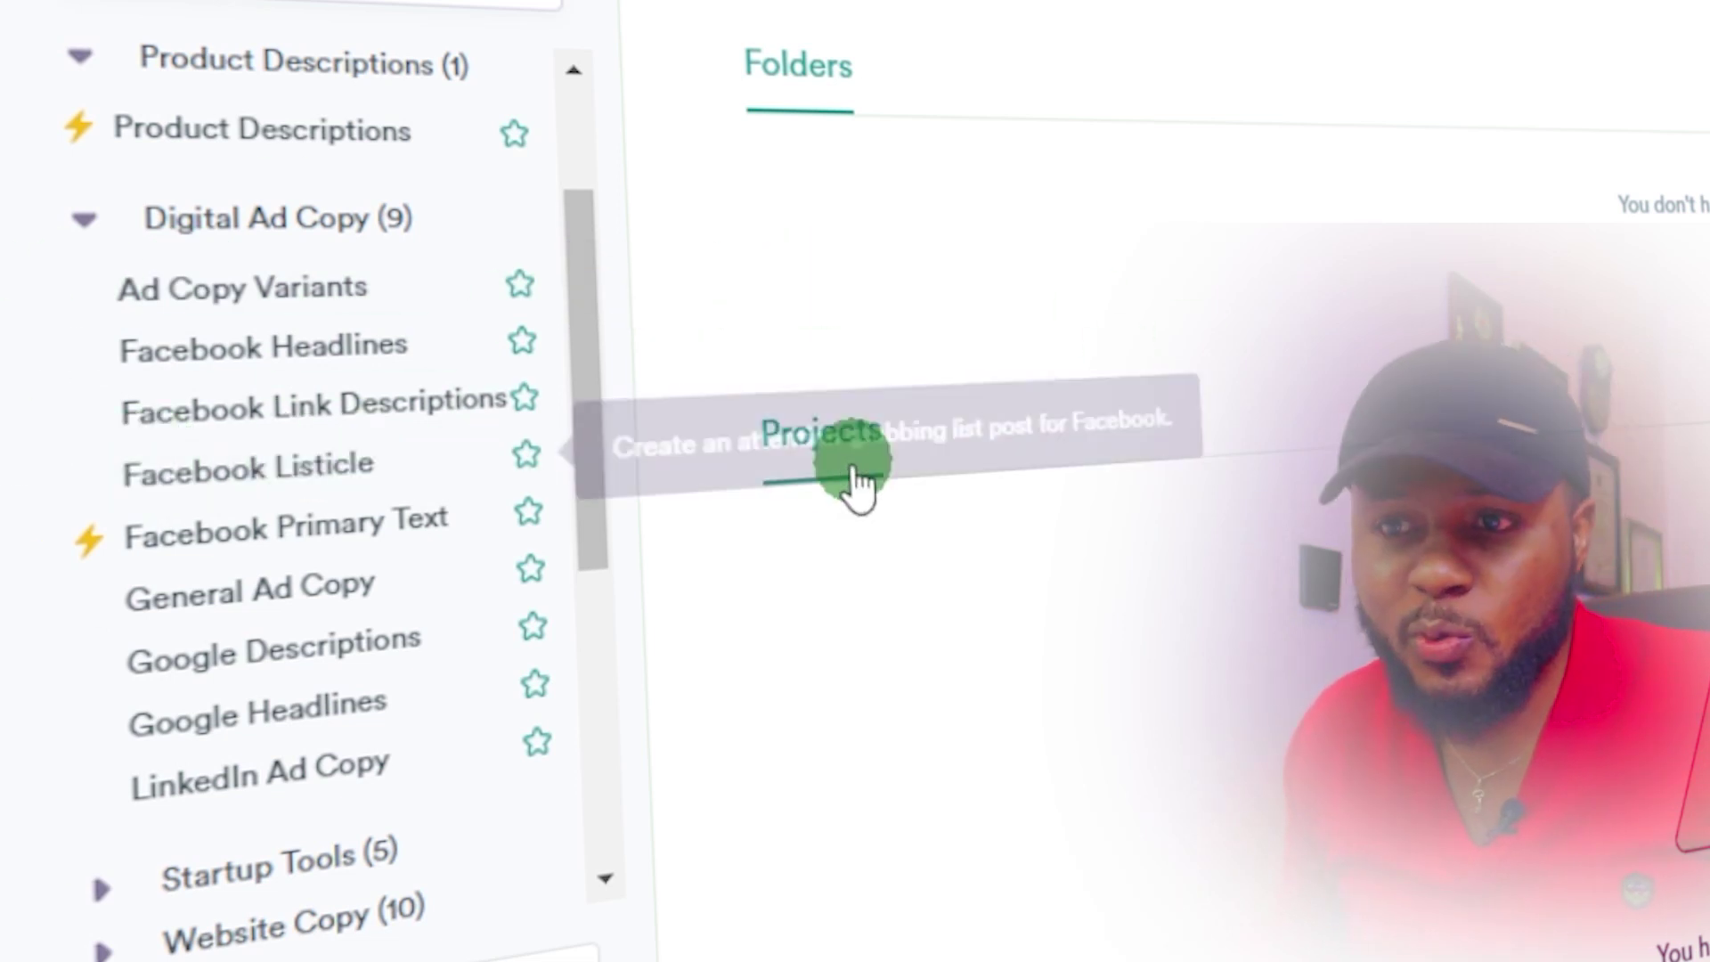
scroll(773, 451, down, 5)
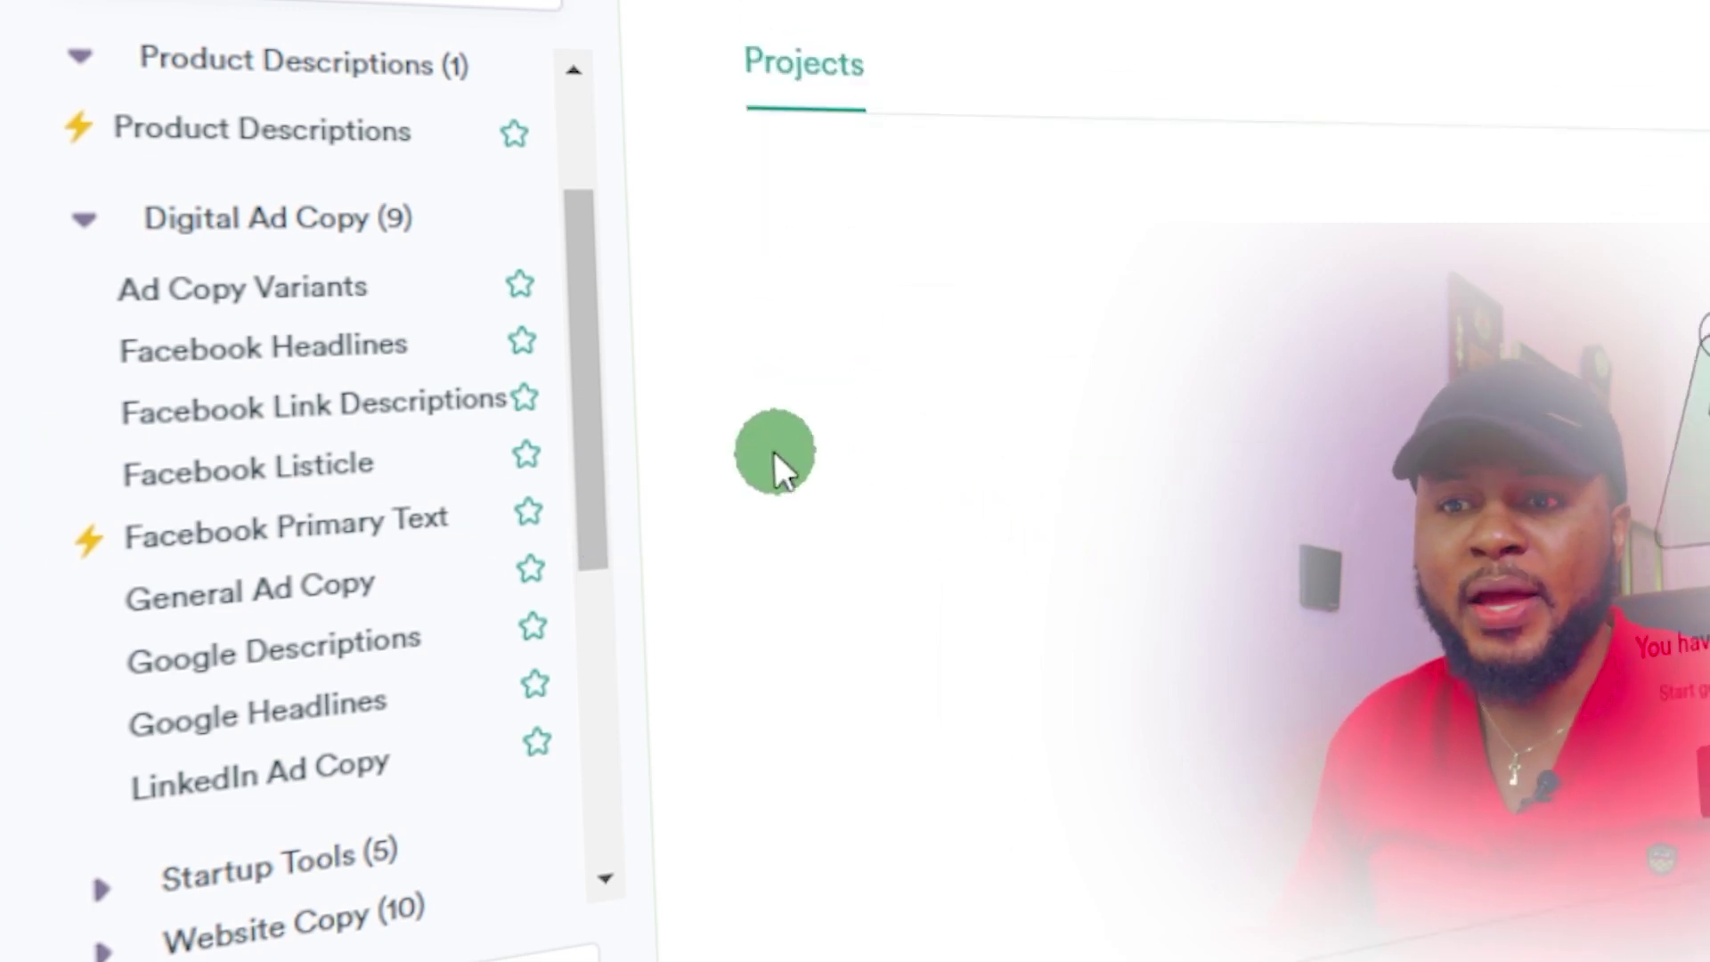
click(98, 890)
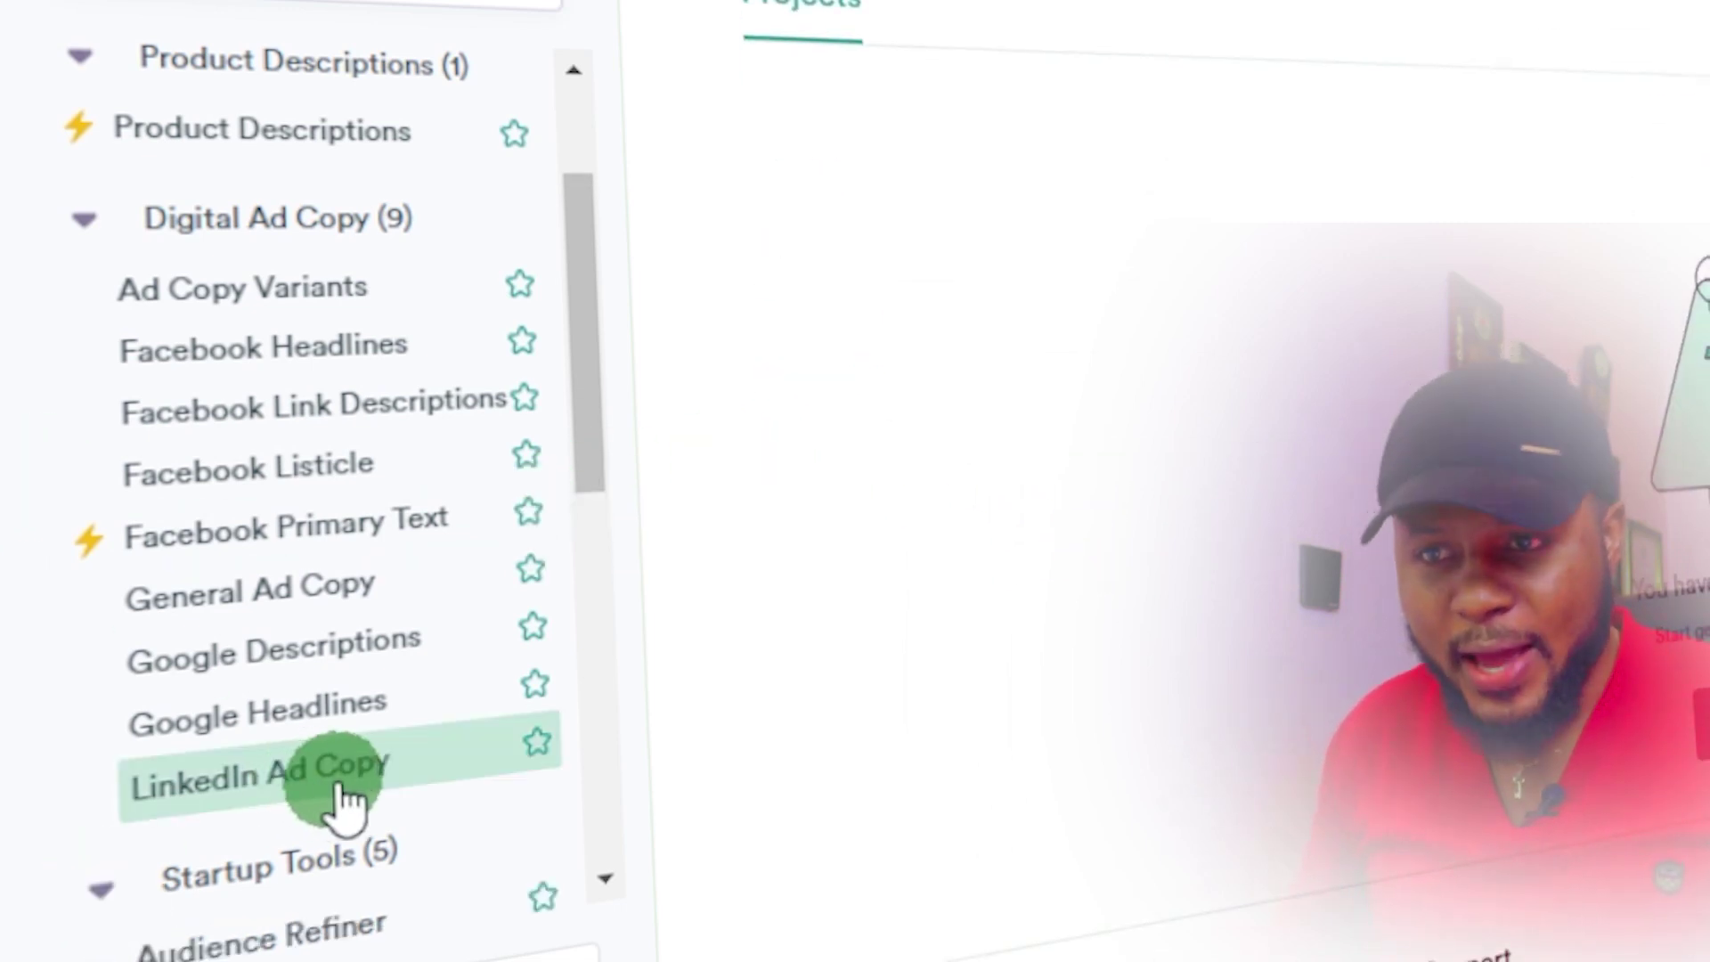
scroll(267, 712, down, 3)
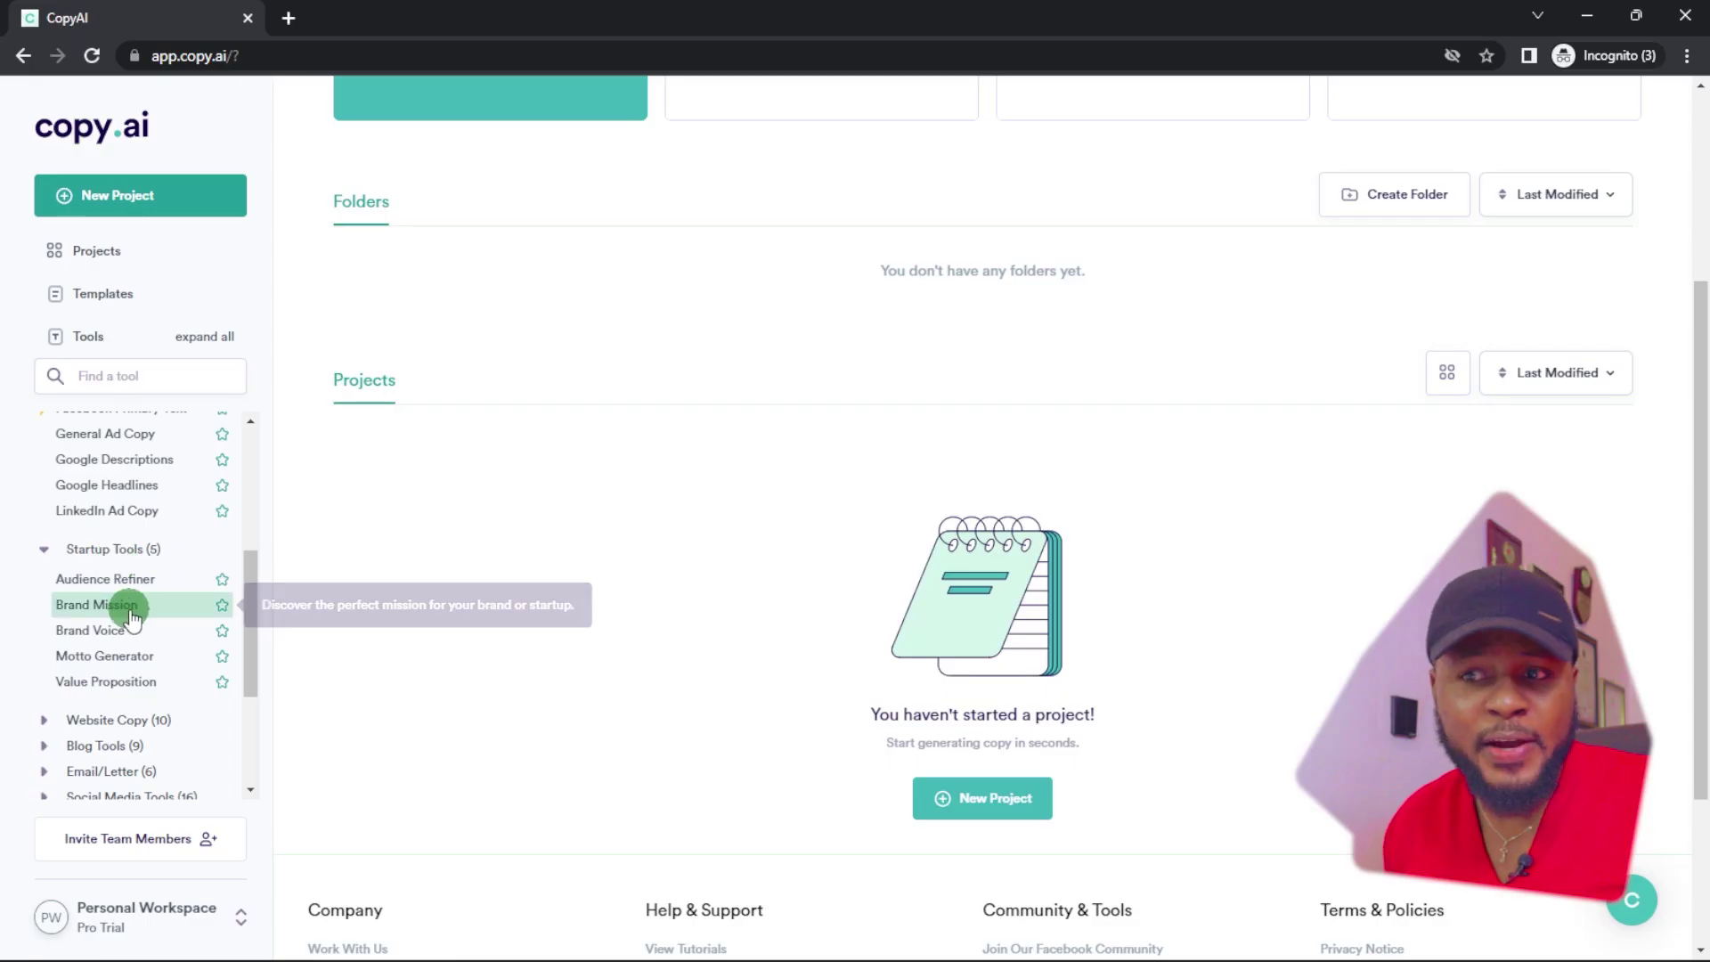
scroll(157, 649, down, 1)
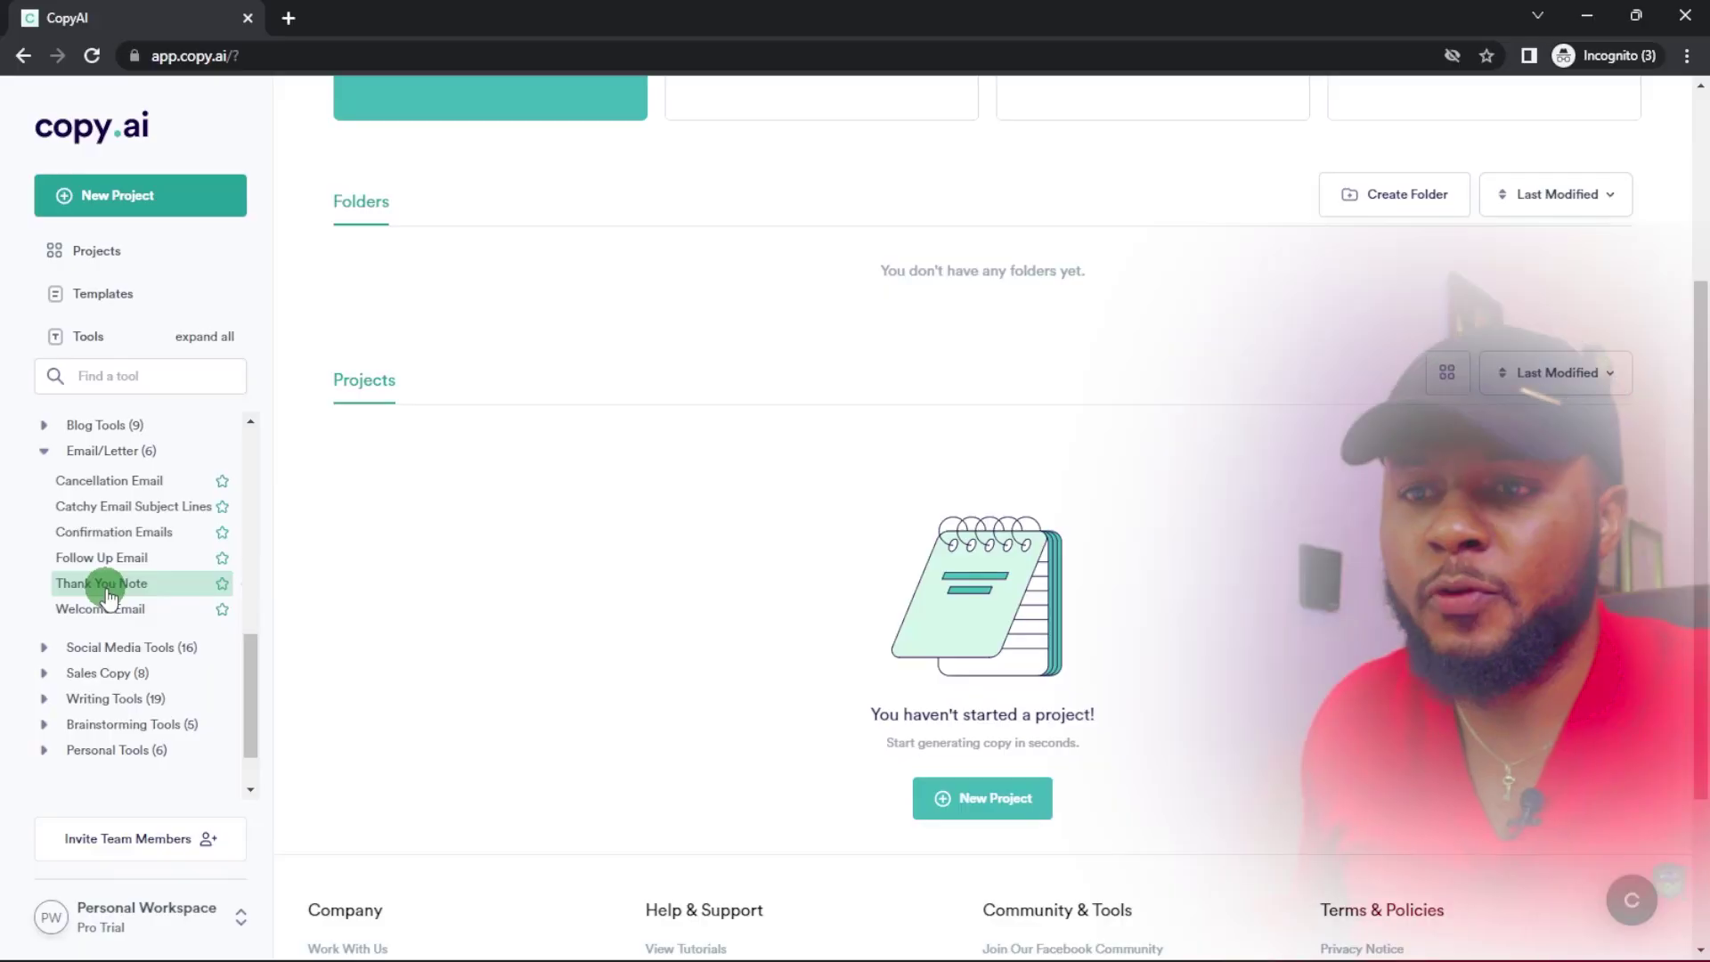
- Open the Thank You Note tool and enter "My Students" as the message's recipient
click(106, 588)
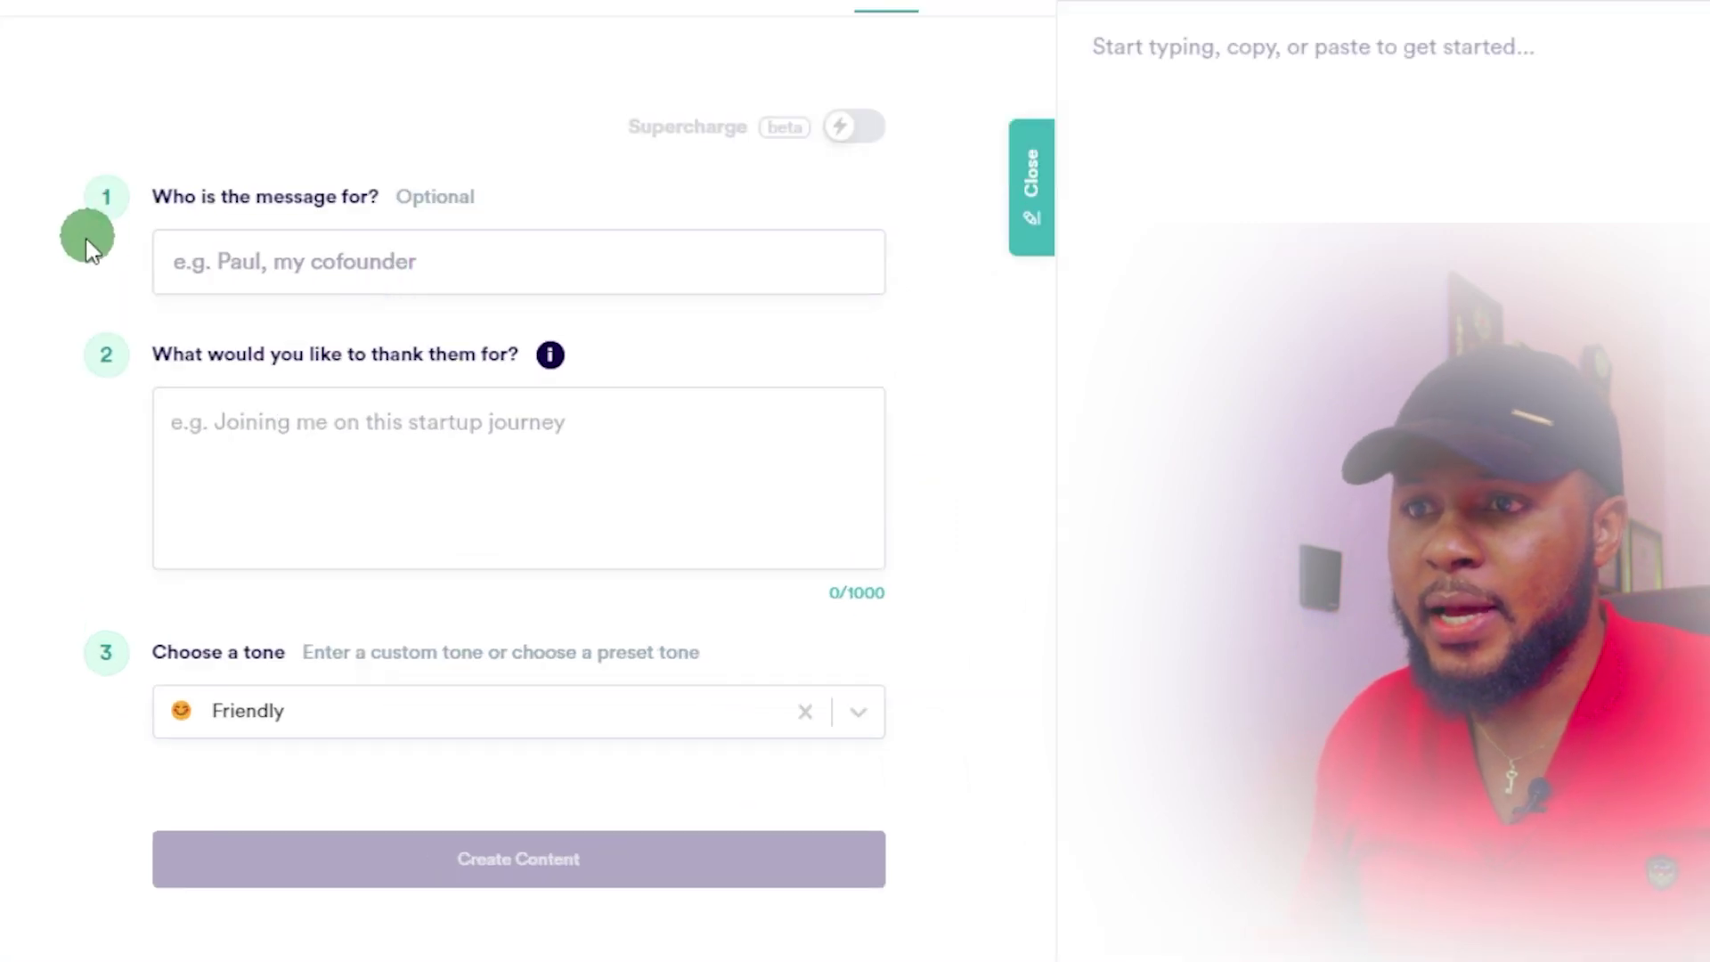
click(443, 253)
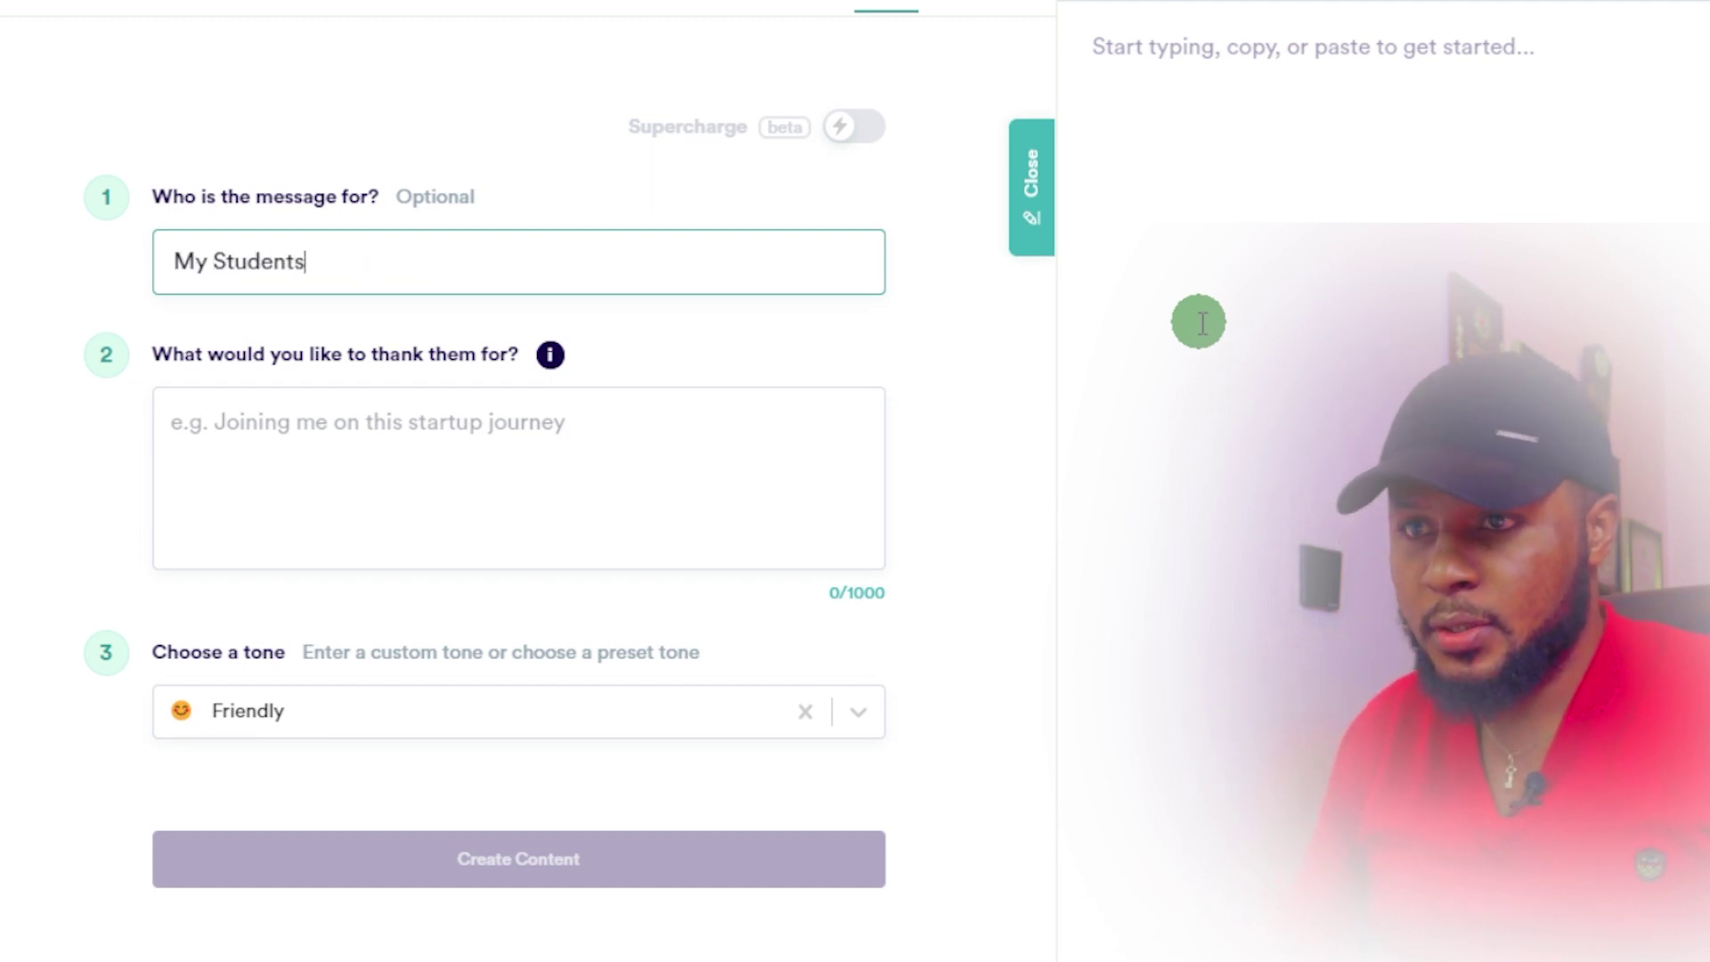
text(My Students)
- Enter "For attending the ultimate masterclass 4.0" as the reason for thanking them
click(260, 422)
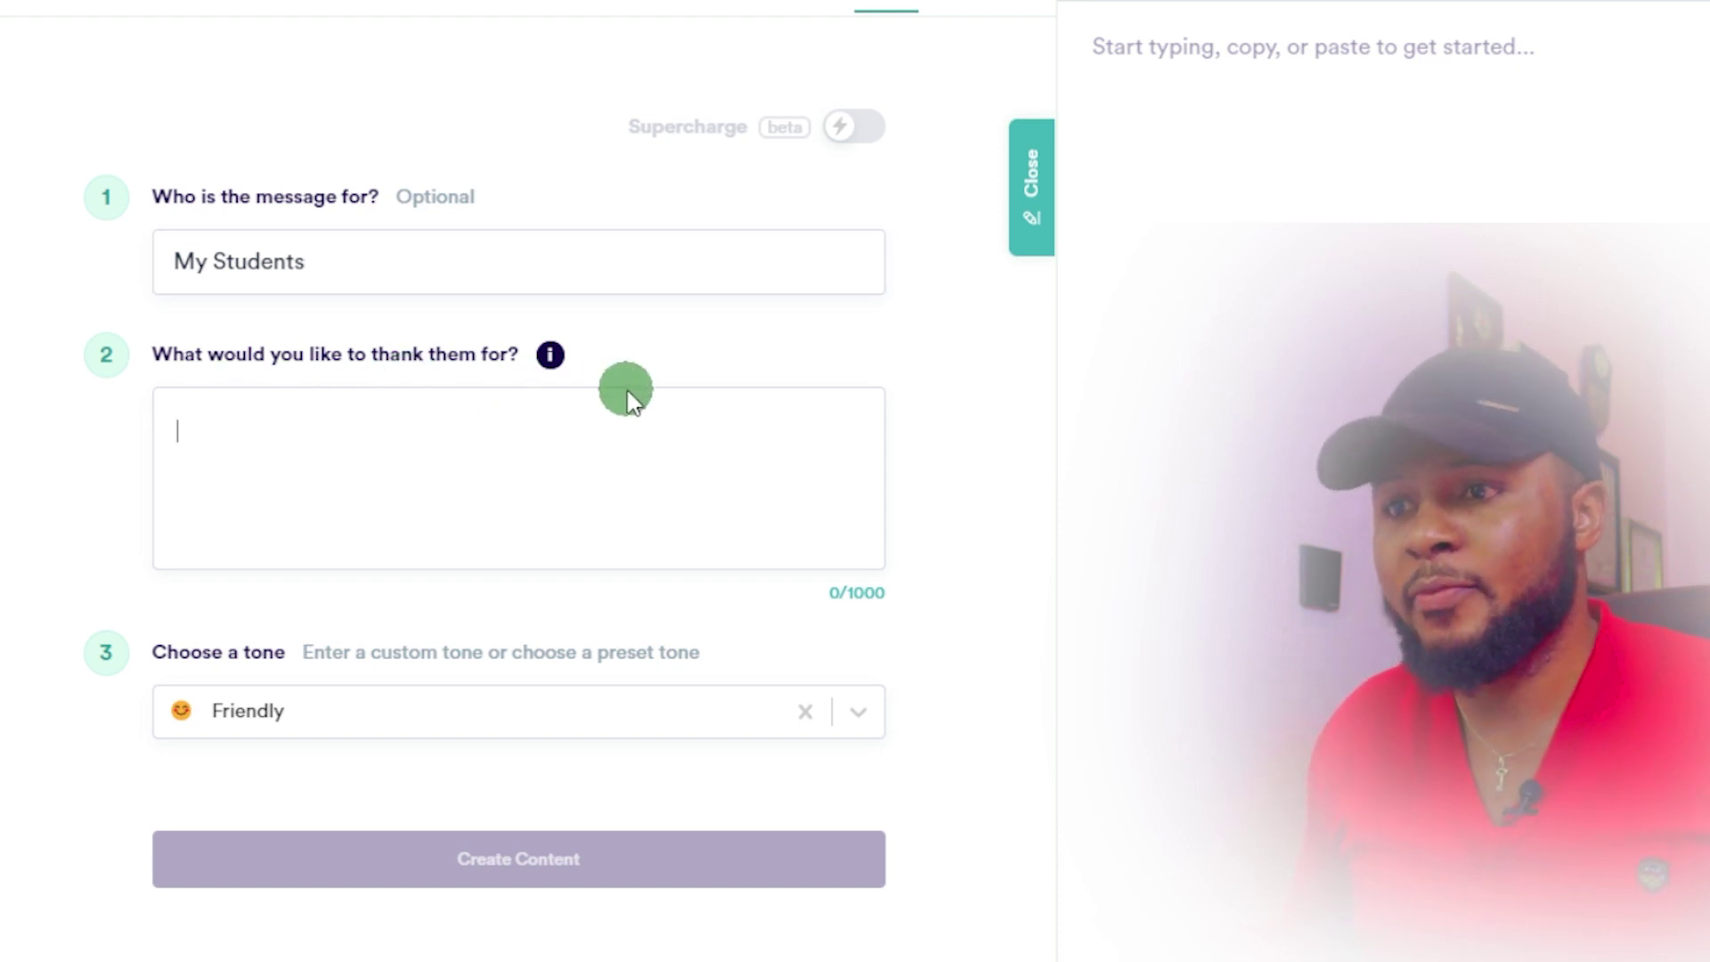
text(F)
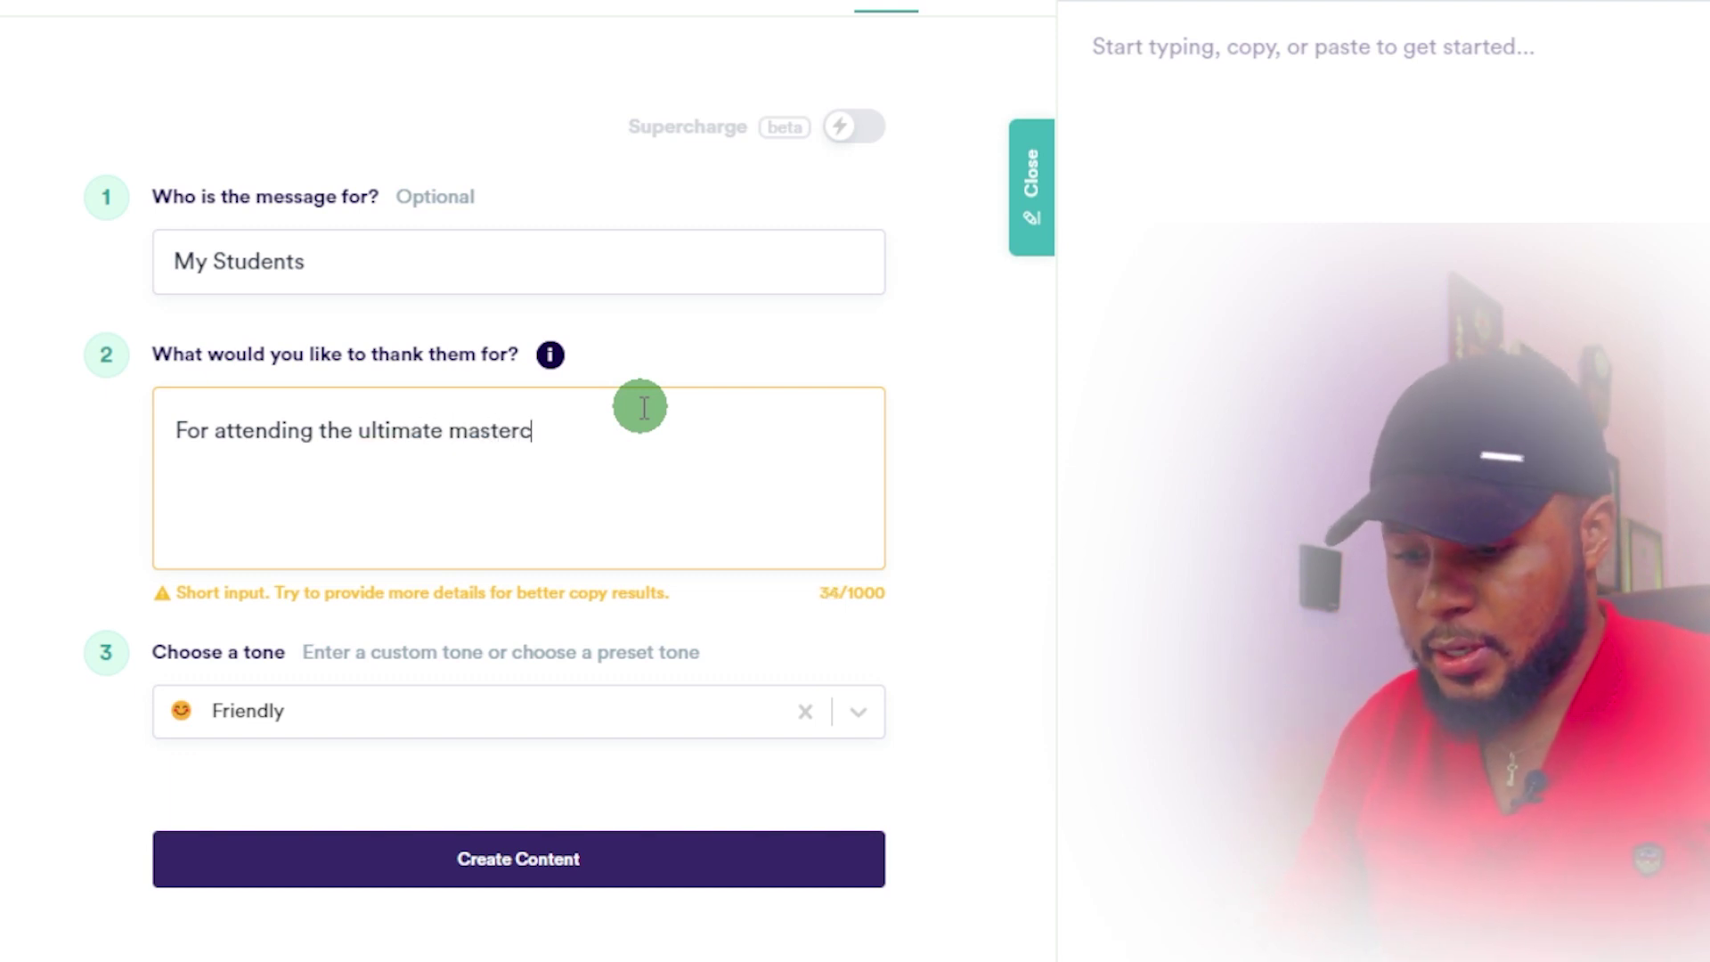
text(4.0)
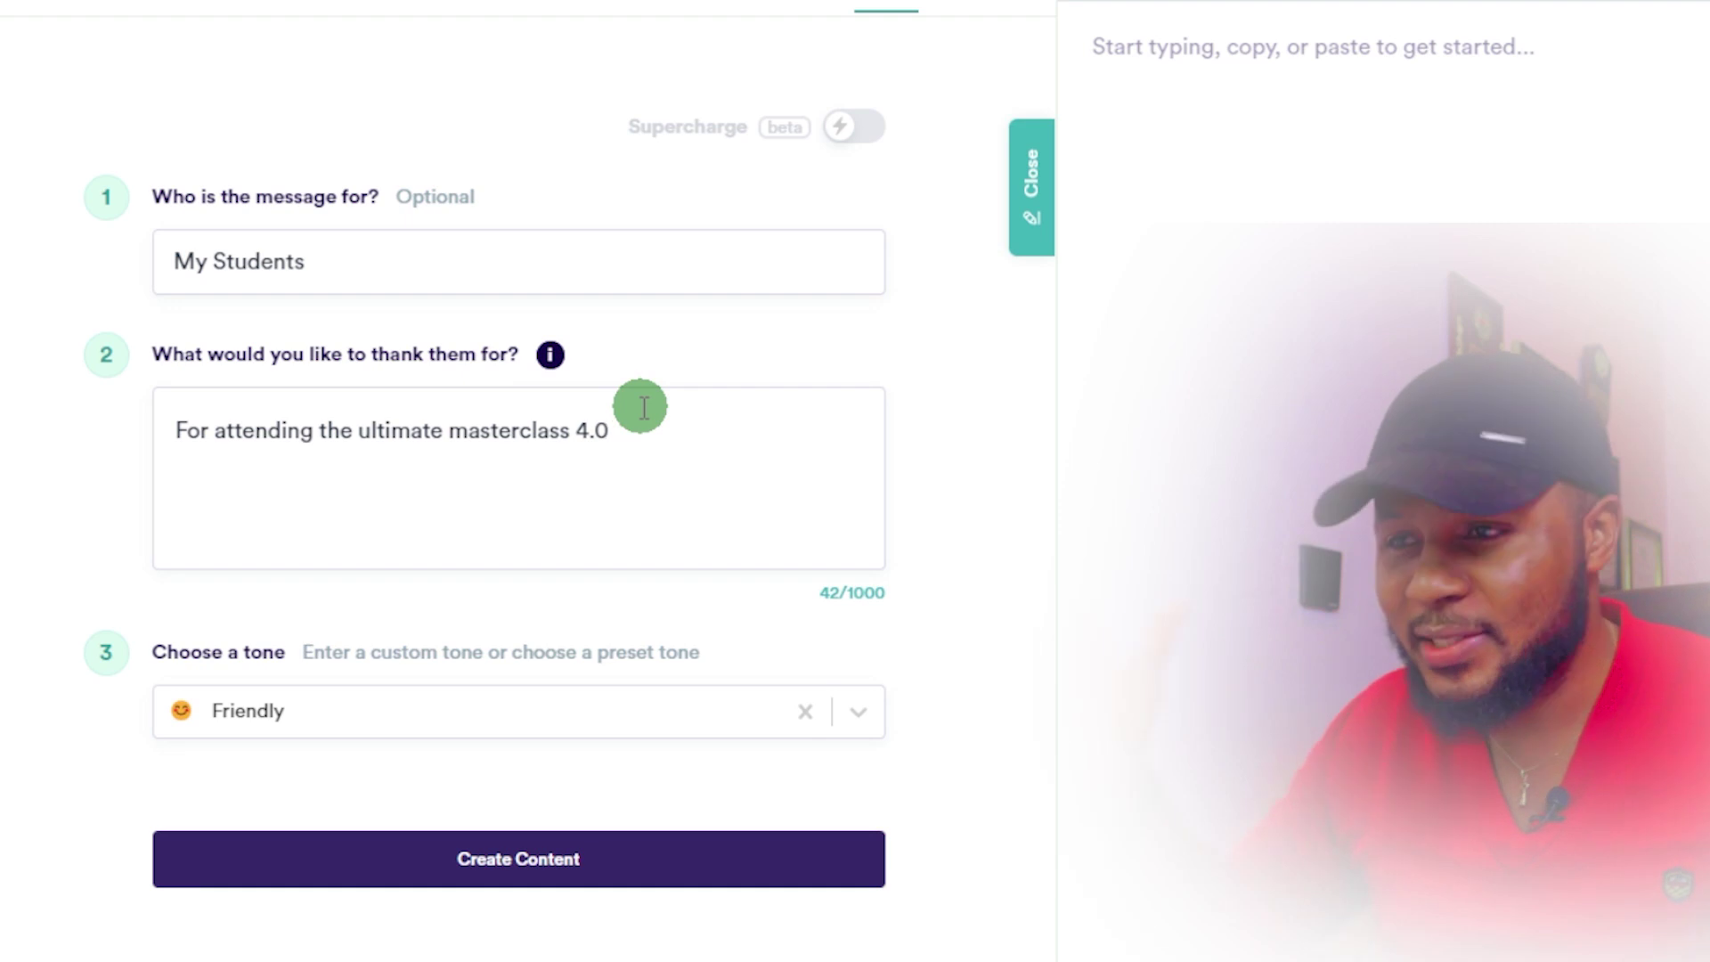
- Look through the preset tones, keep Friendly, and generate the thank-you note content
scroll(548, 581, down, 2)
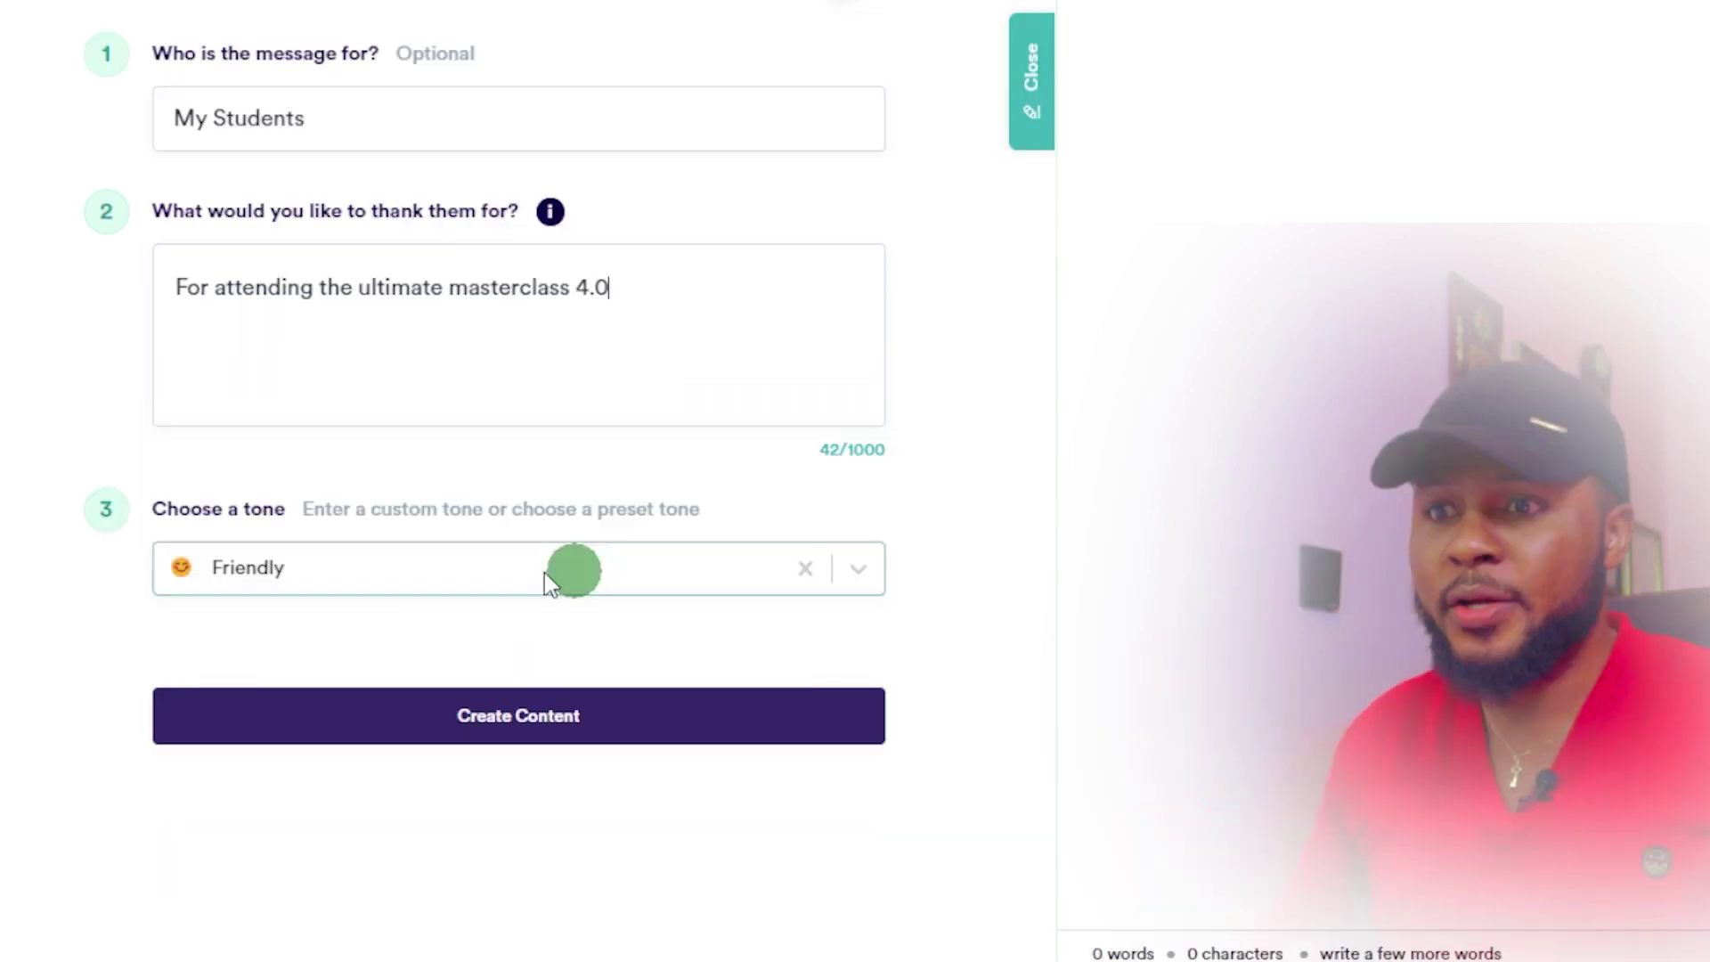
click(471, 580)
scroll(611, 649, down, 1)
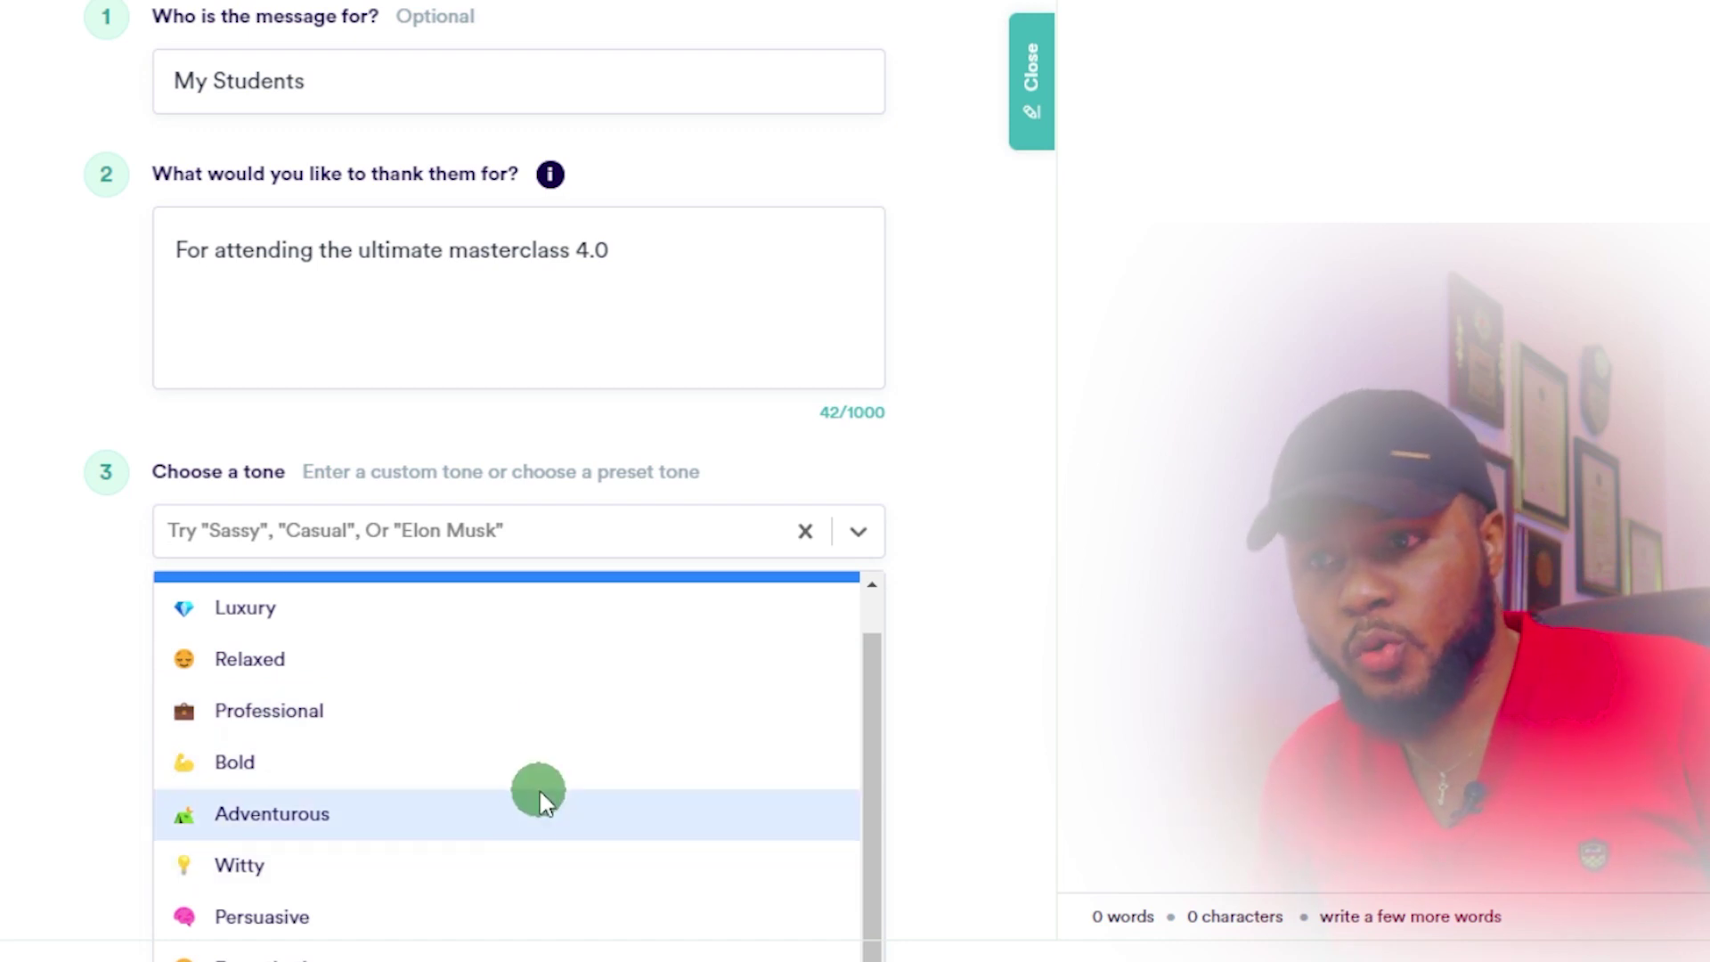
scroll(862, 782, down, 2)
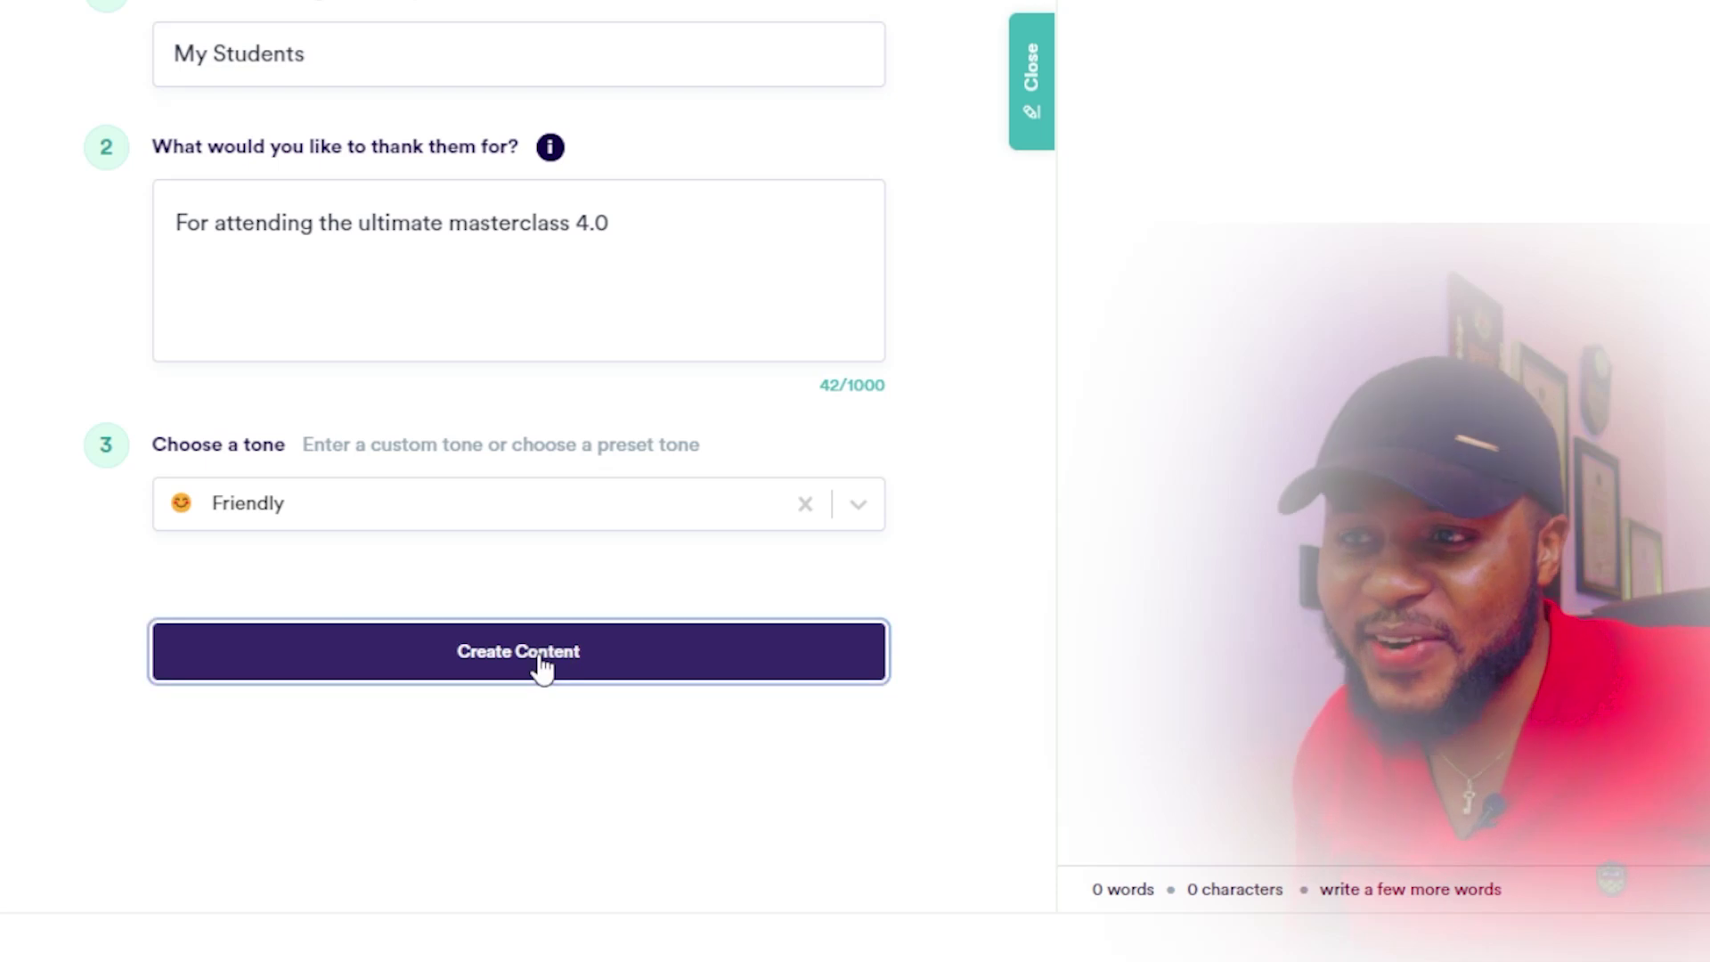
click(548, 659)
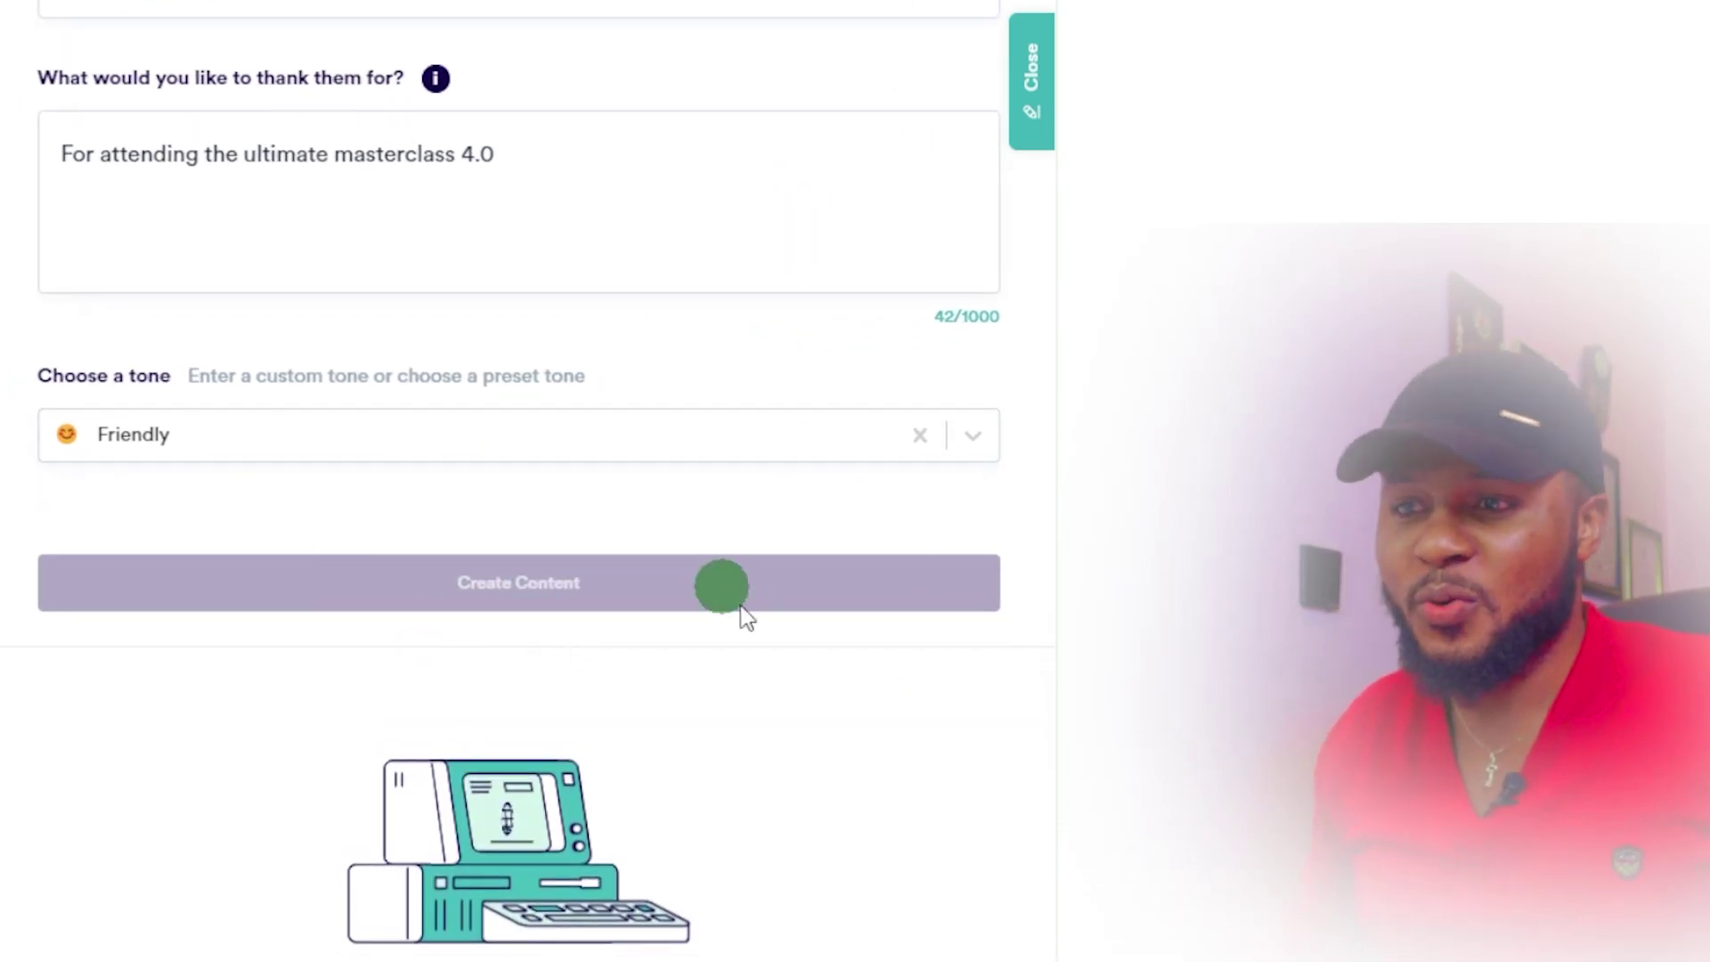
- Review the generated thank-you notes, copy the 30-word one ending in "one!" and paste it into the document editor
scroll(1007, 454, down, 5)
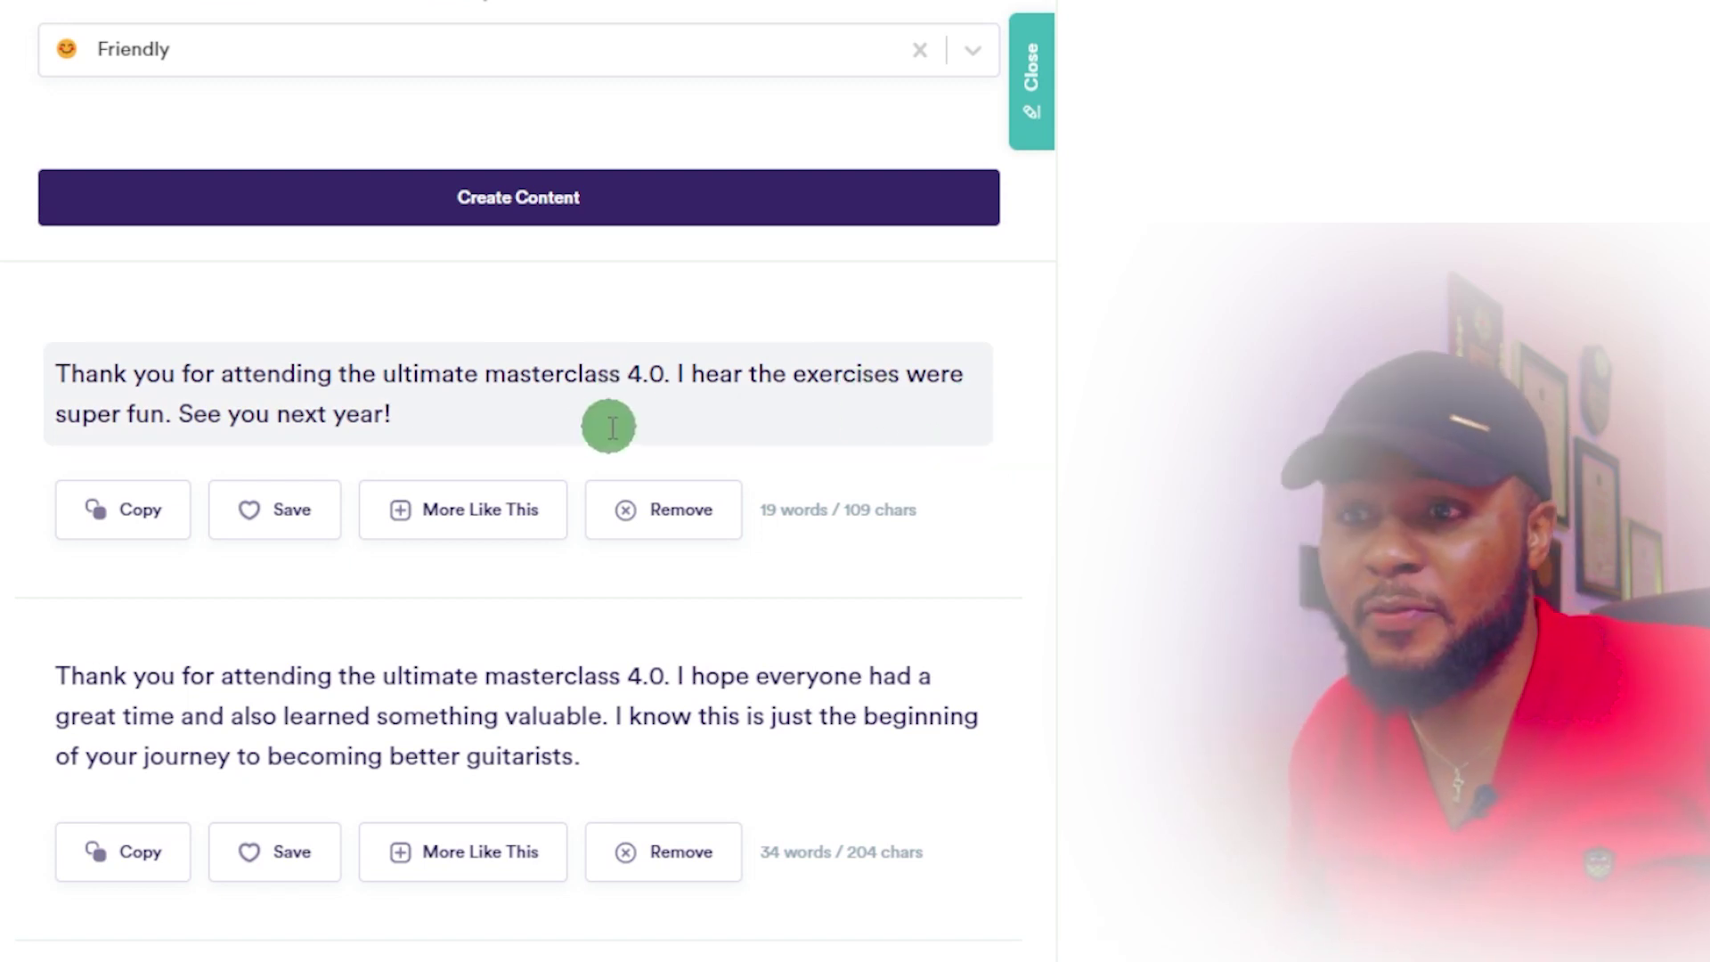
scroll(423, 445, down, 2)
scroll(356, 321, down, 2)
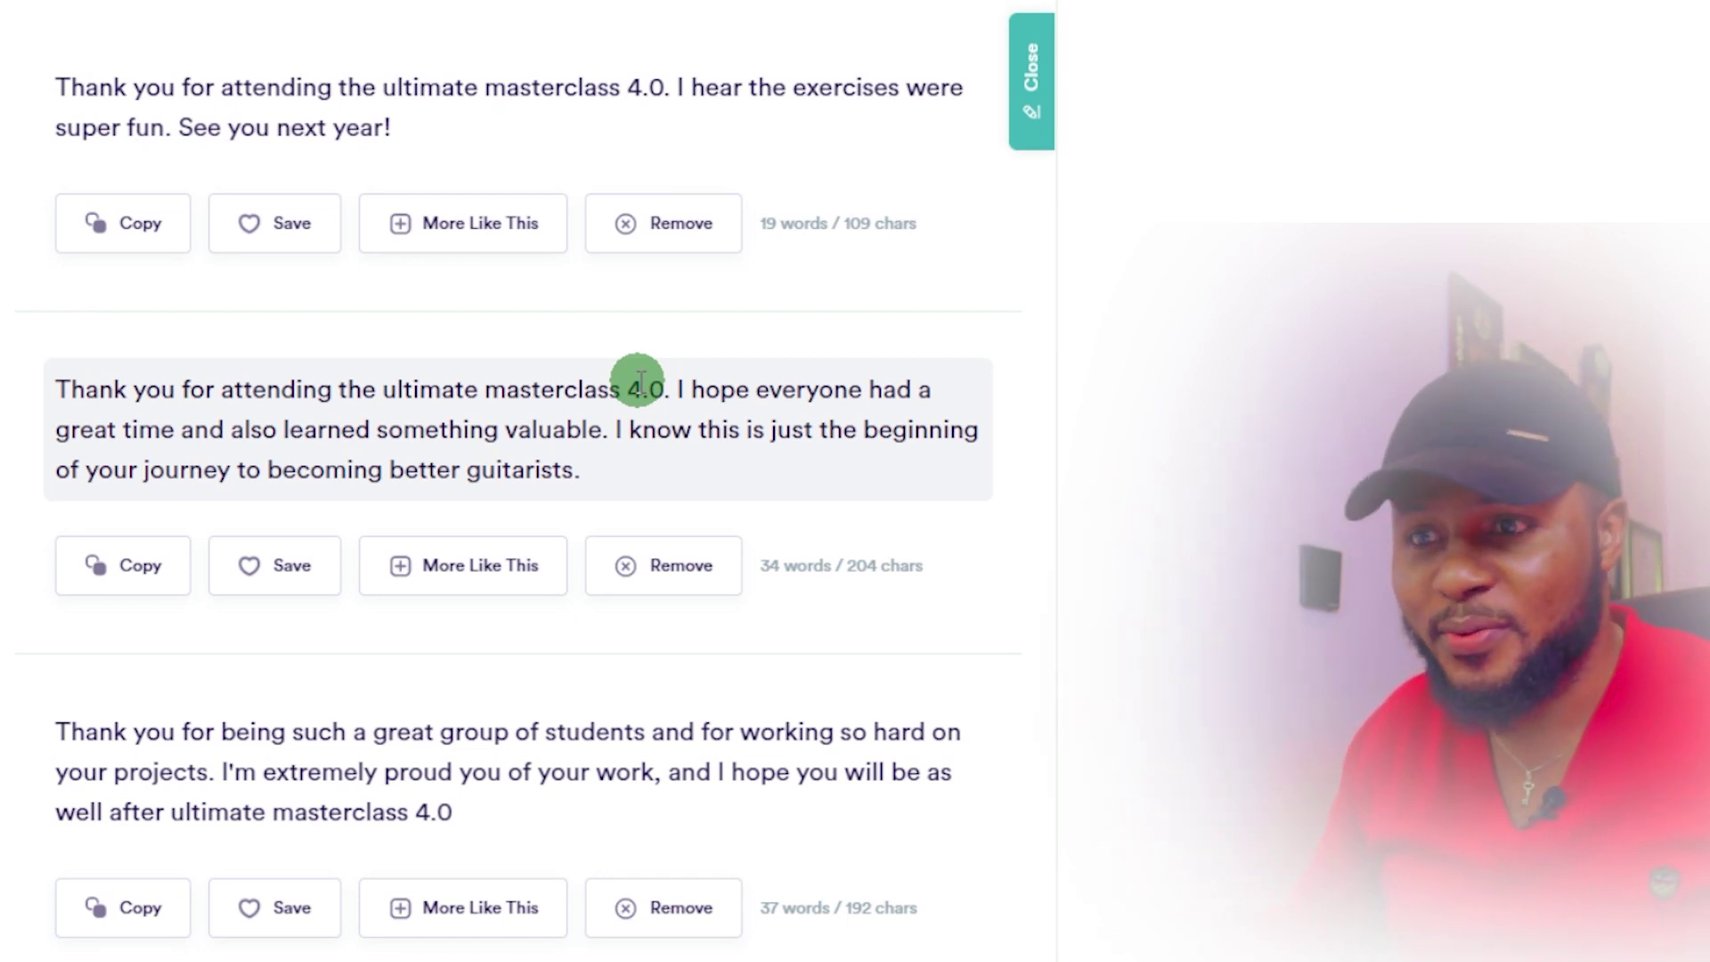
scroll(629, 322, down, 2)
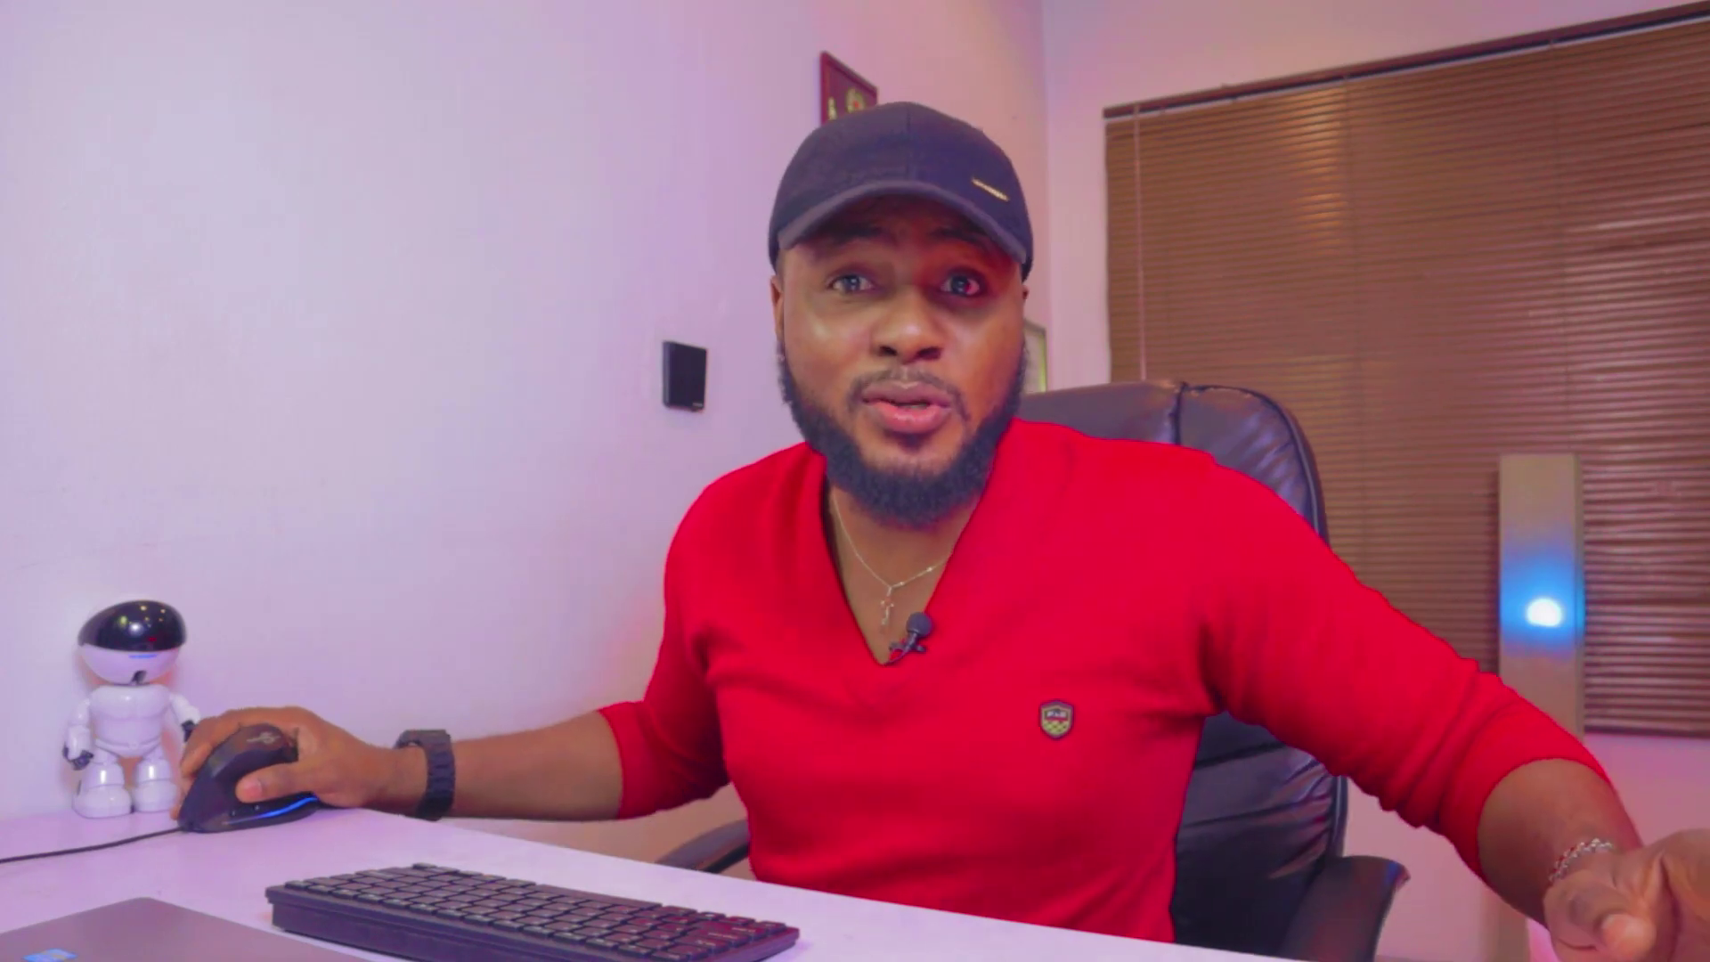
click(133, 100)
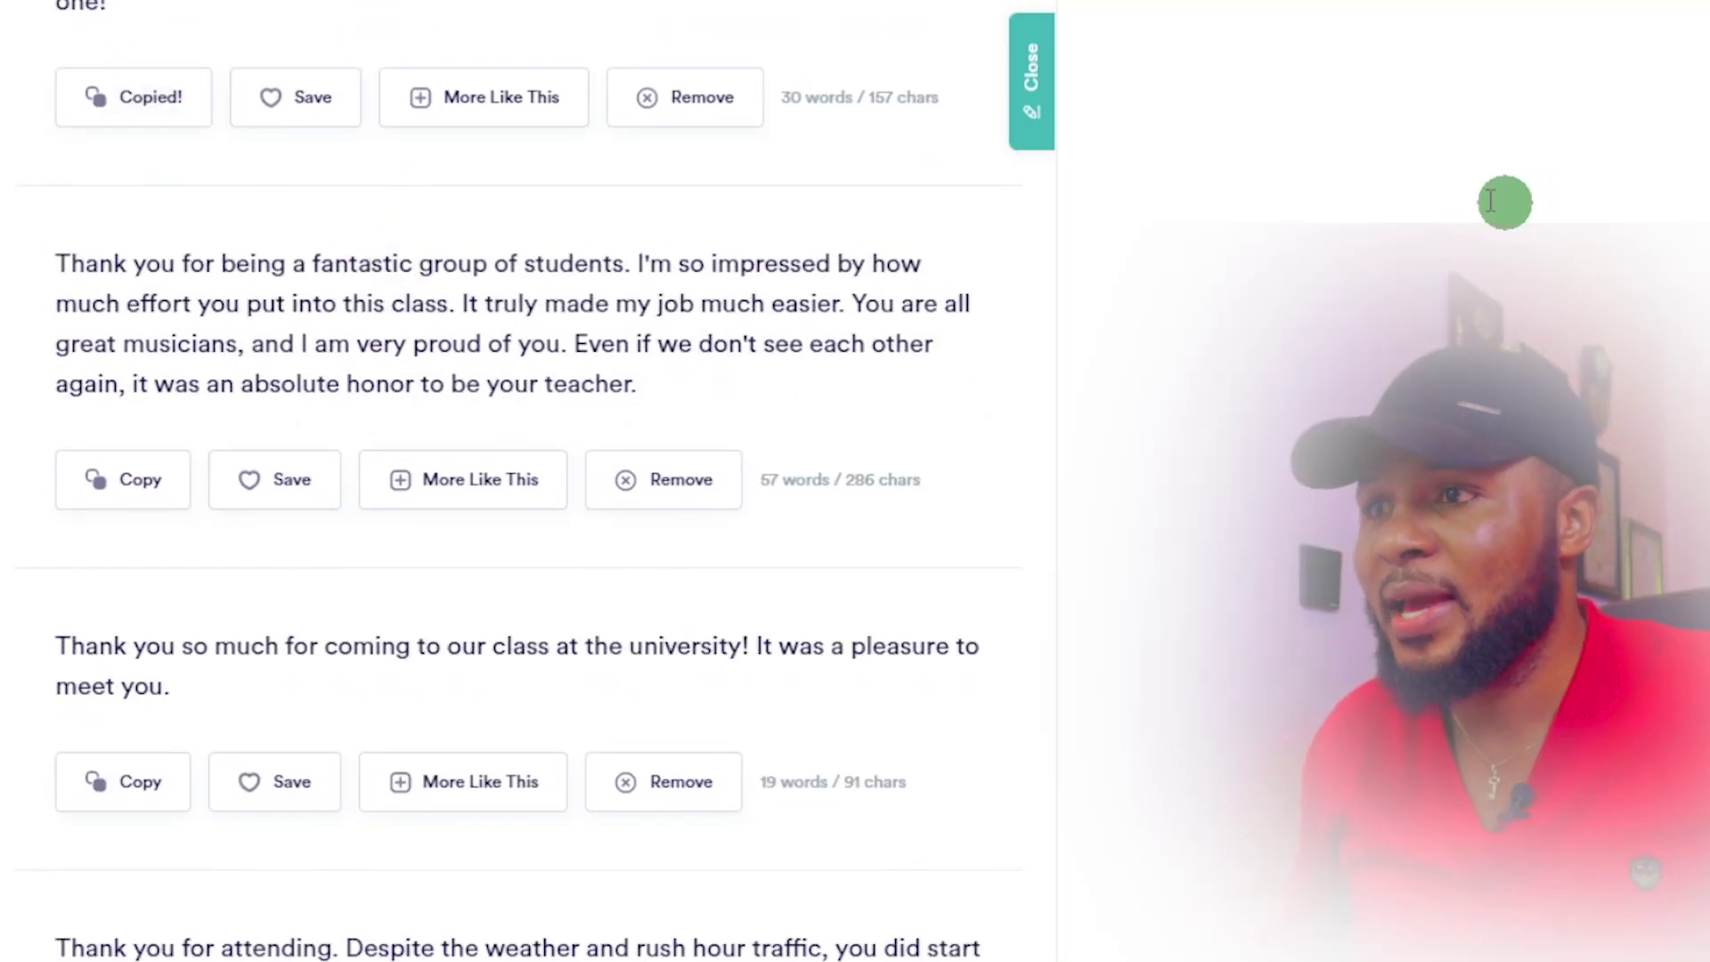
click(1229, 45)
right_click(1229, 46)
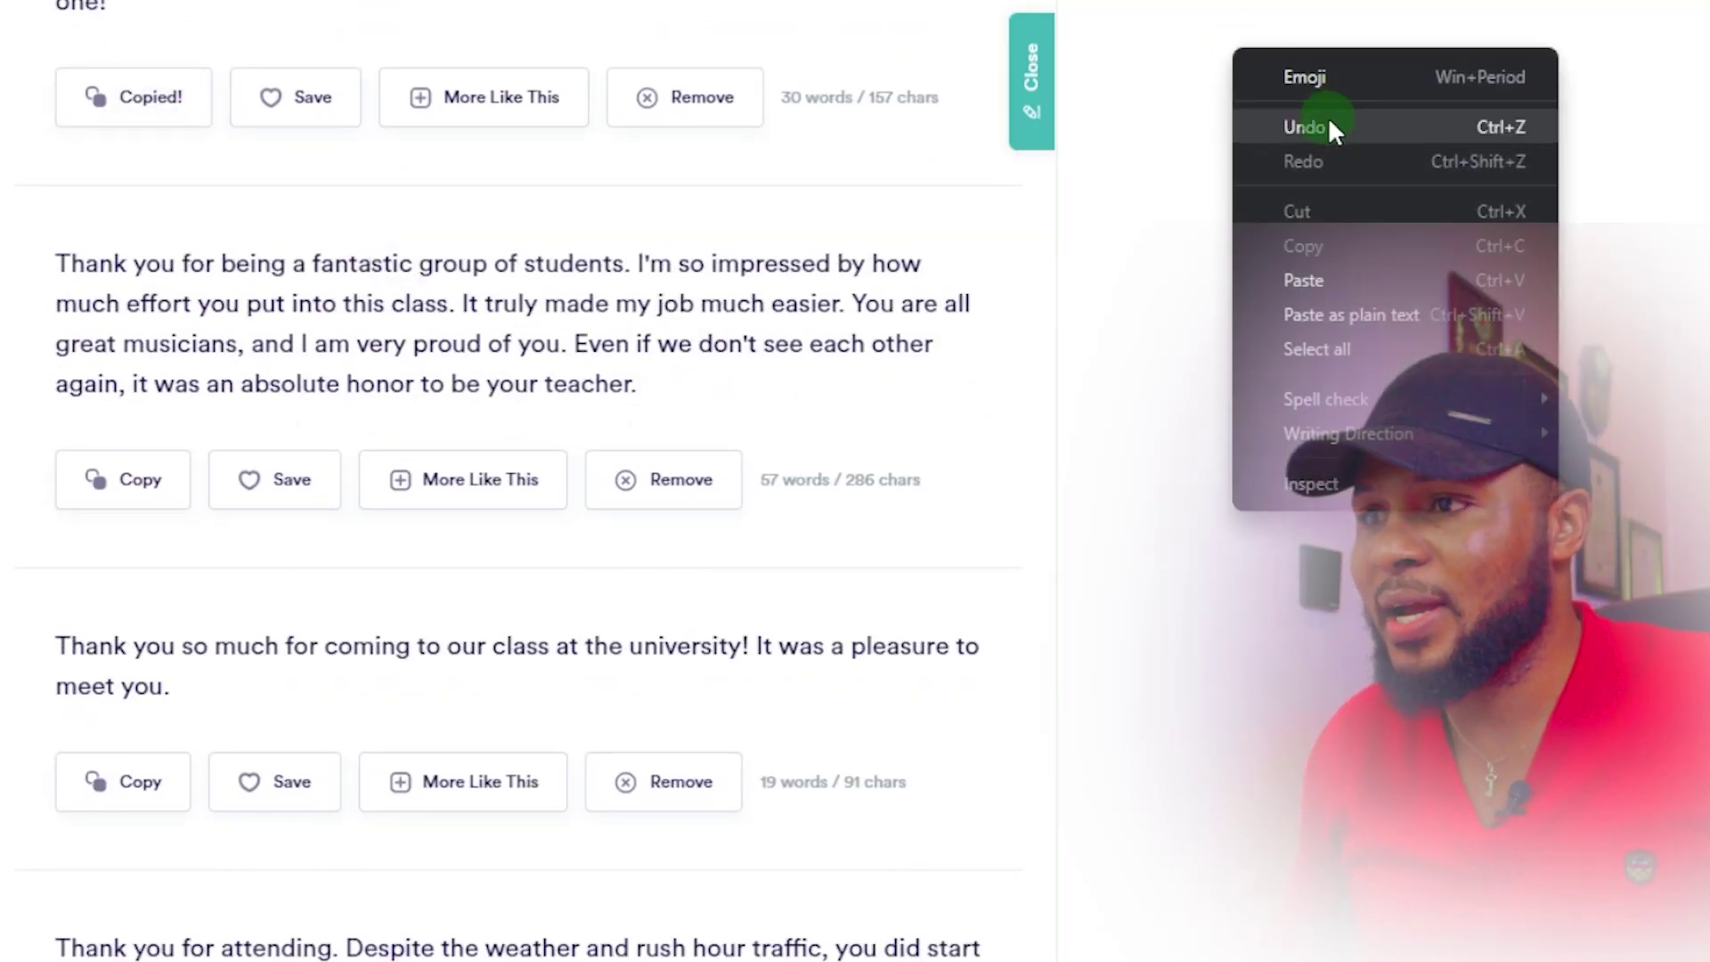
click(1305, 282)
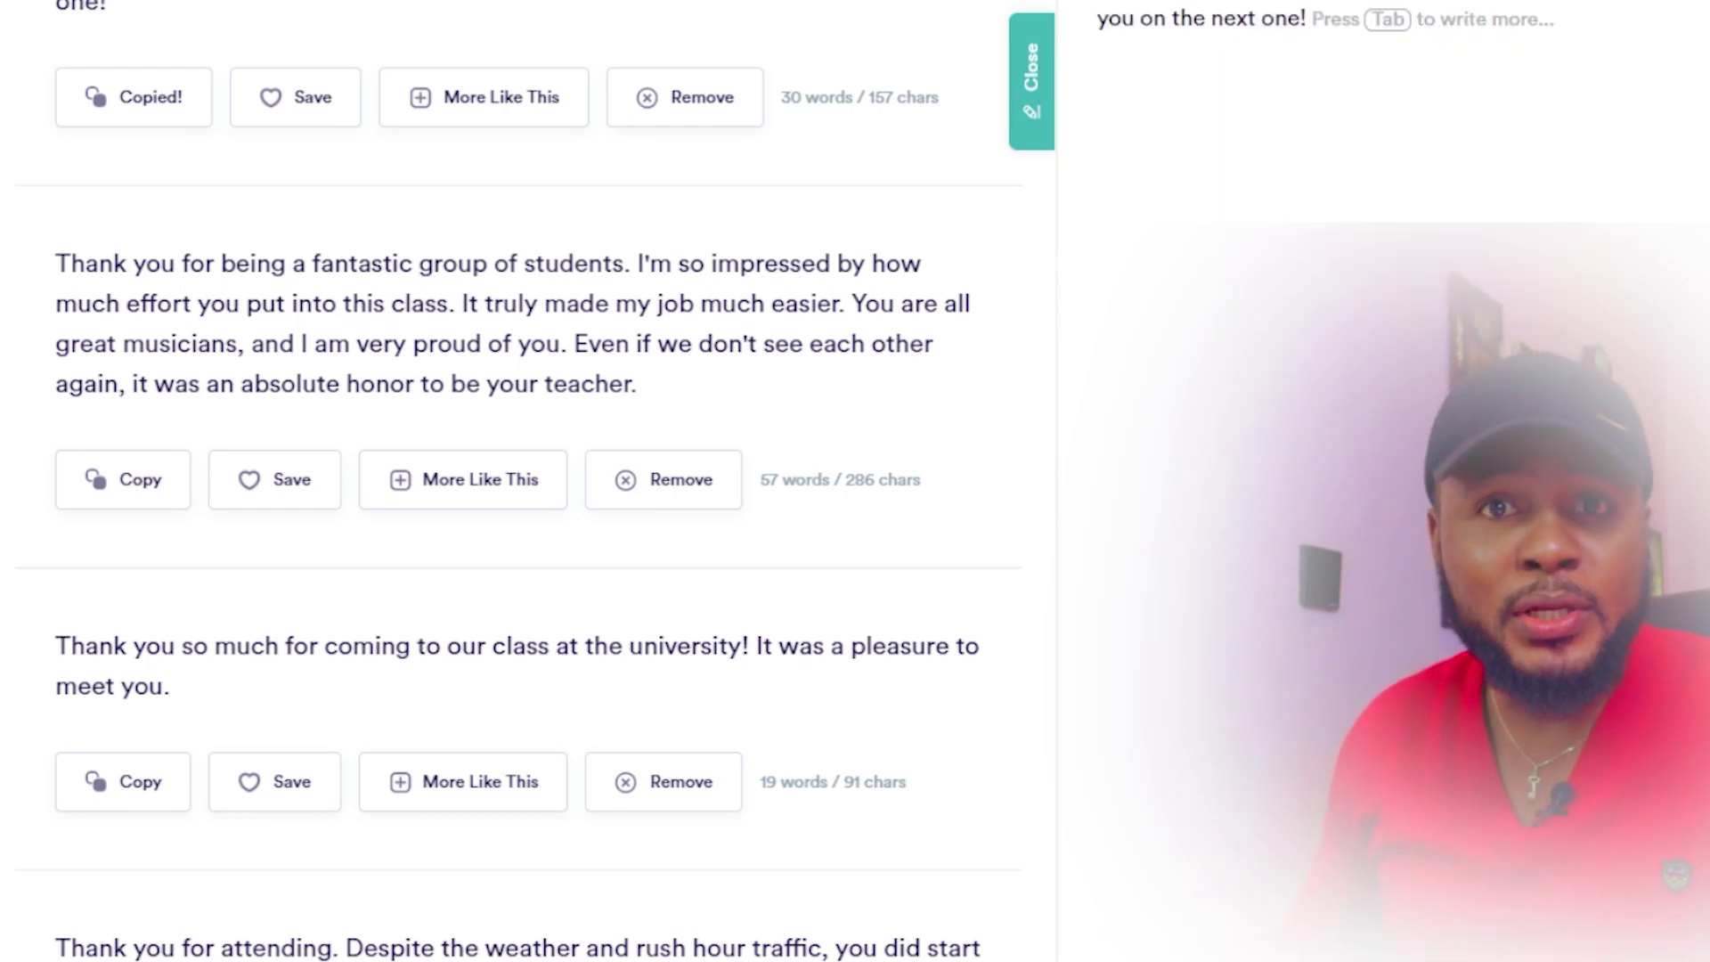